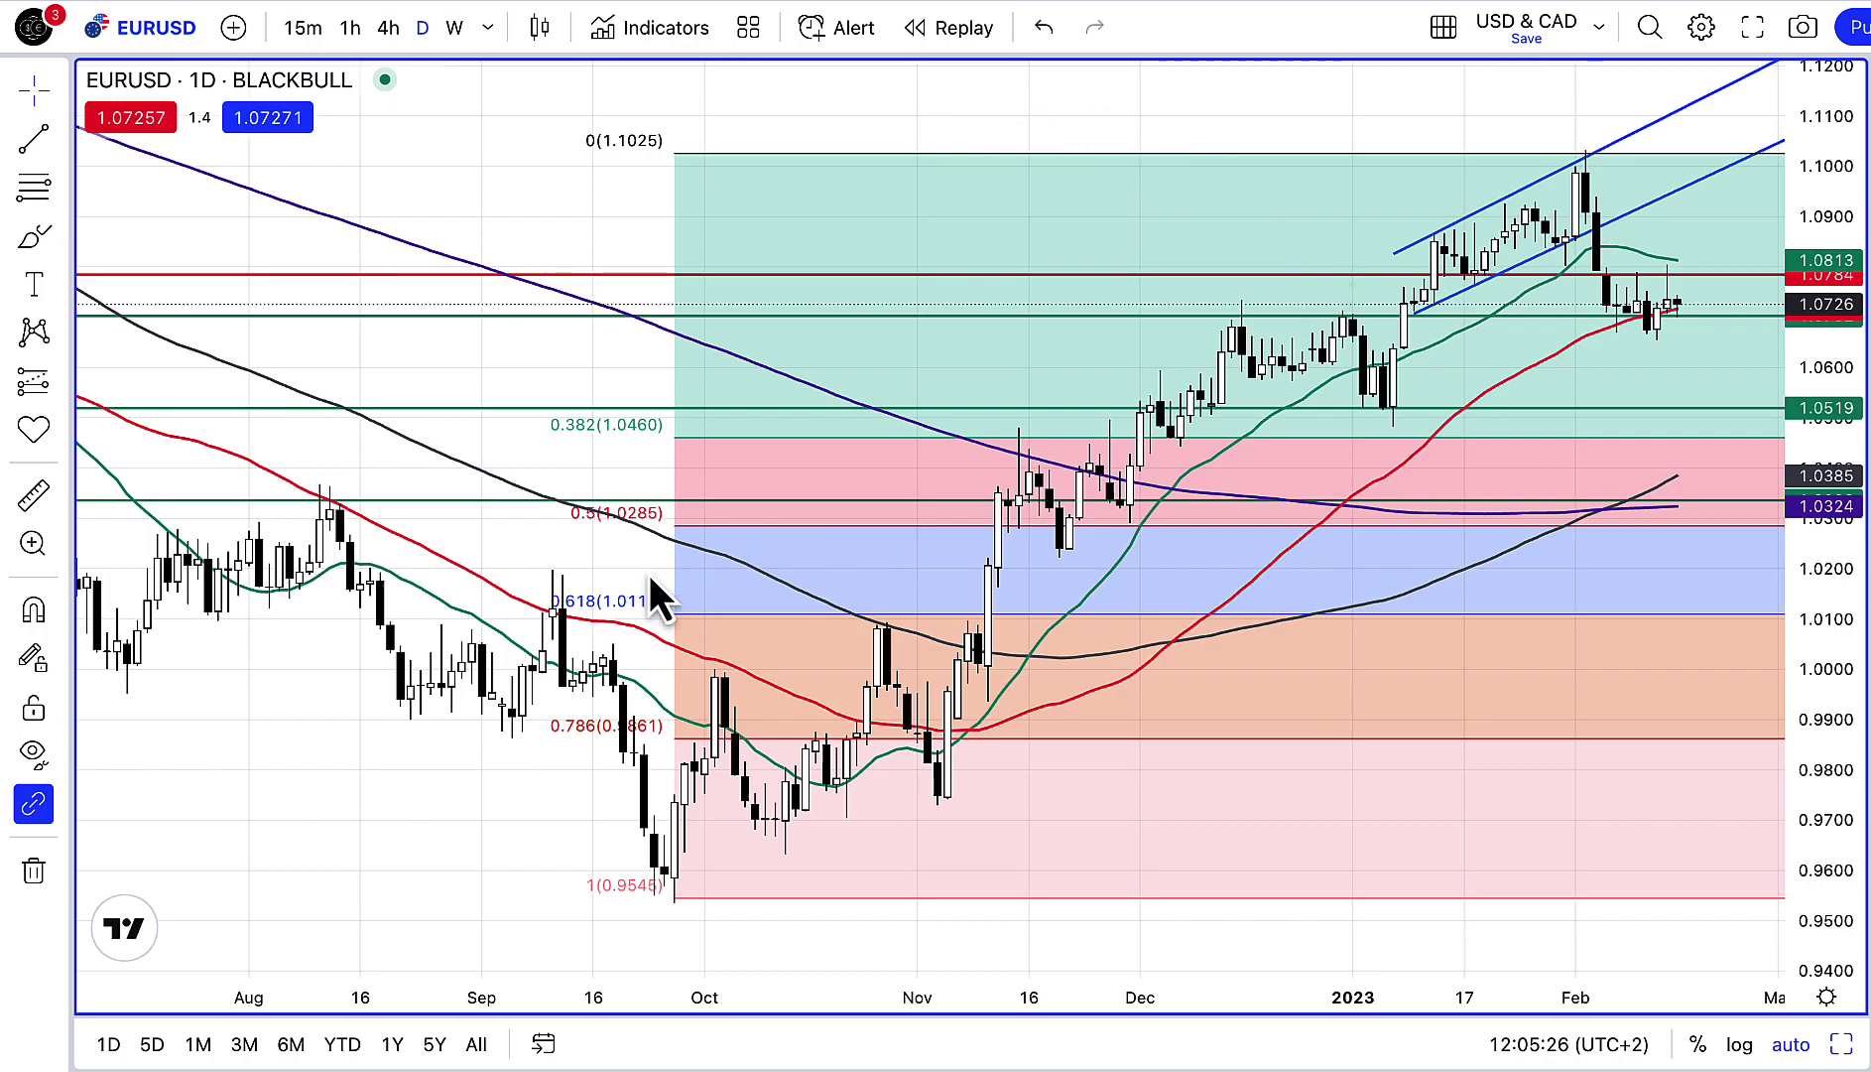
# Add the Stochastic indicator below the EURUSD chart and bring up its Settings.
pyautogui.click(655, 41)
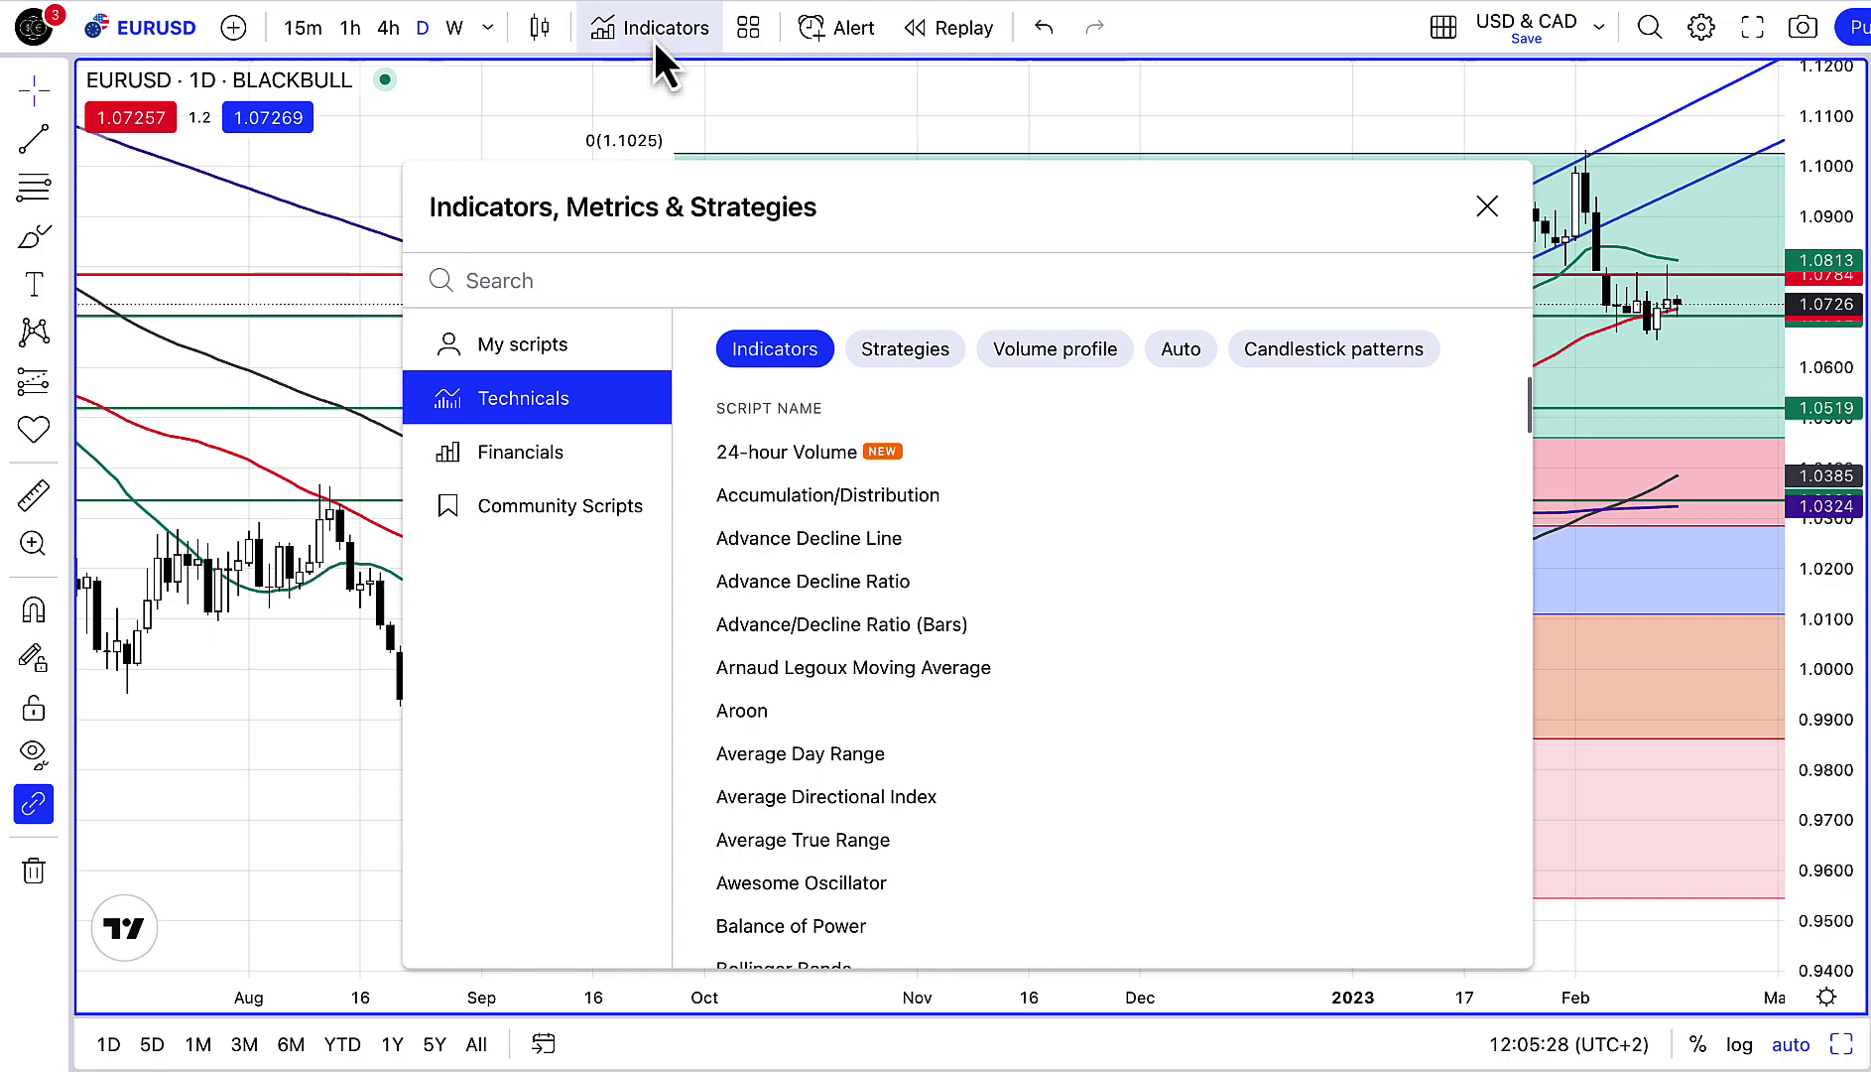
pyautogui.scroll(-20, 921, 741)
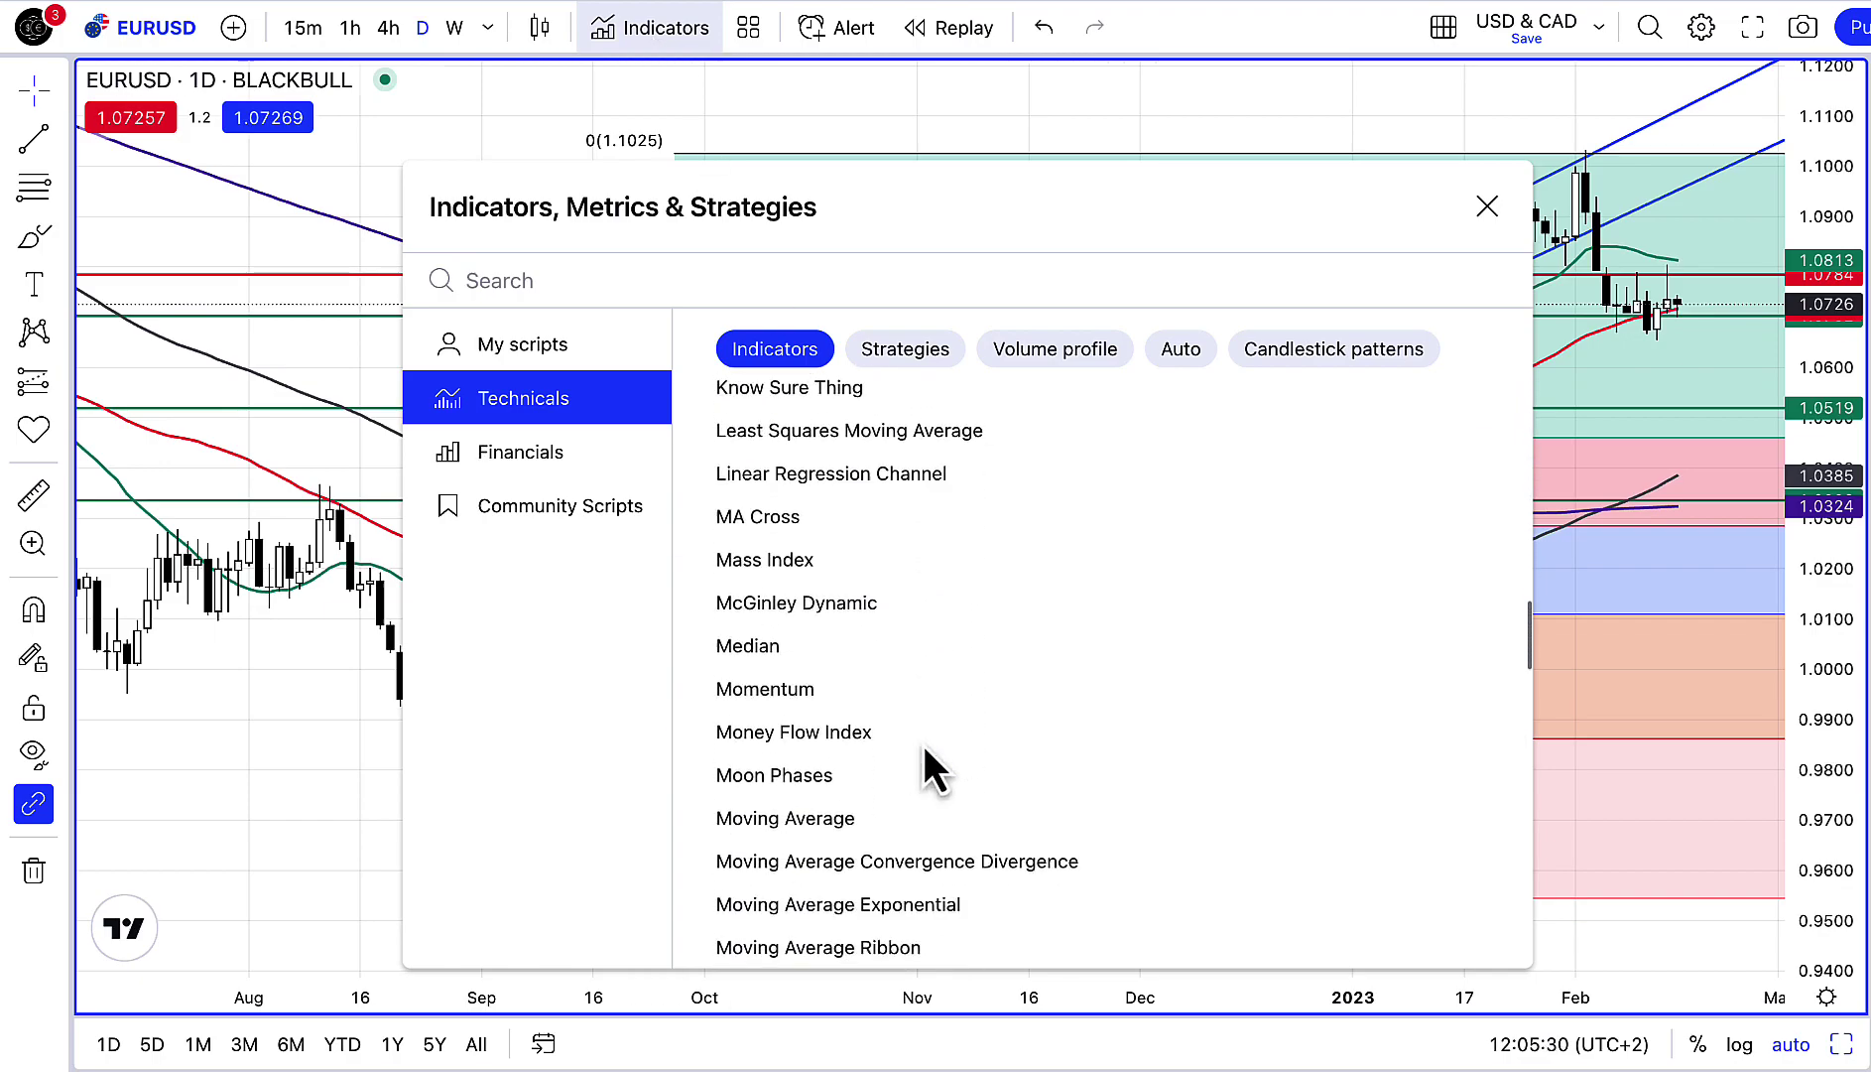
pyautogui.scroll(3, 921, 741)
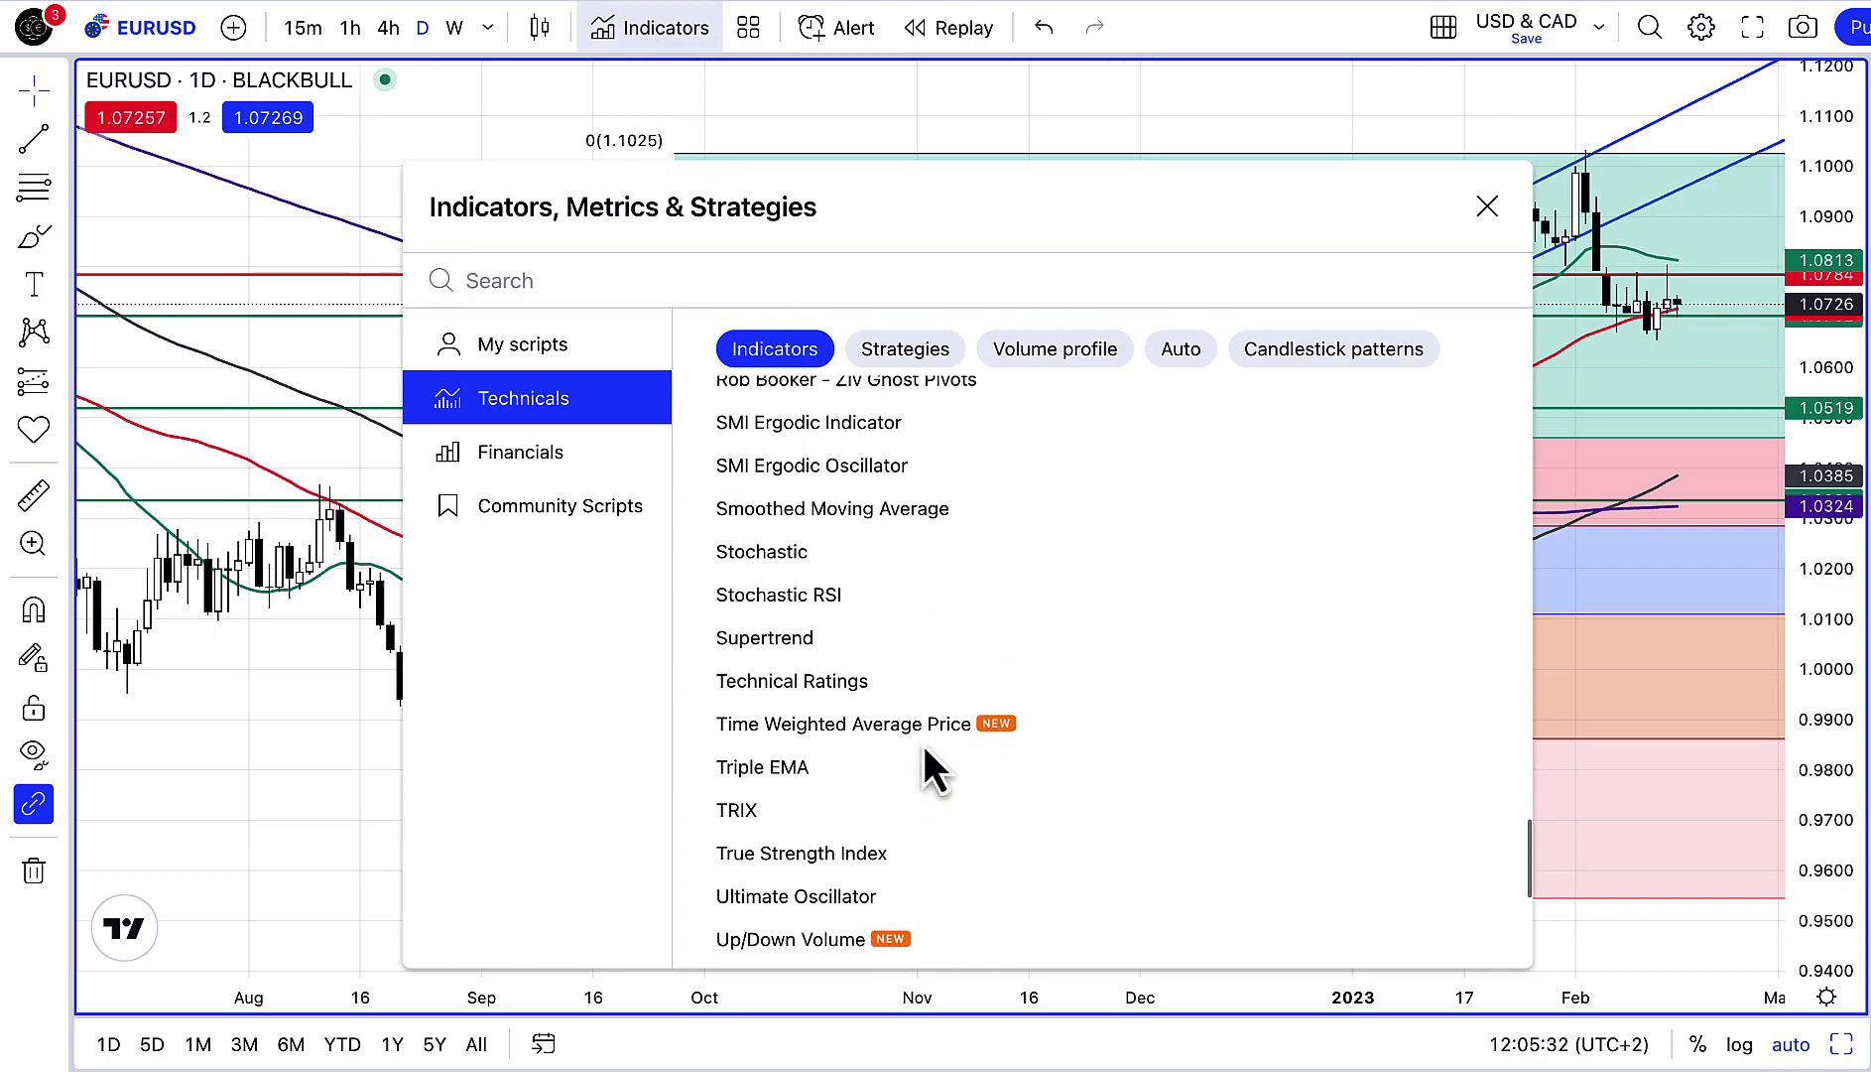
pyautogui.click(815, 563)
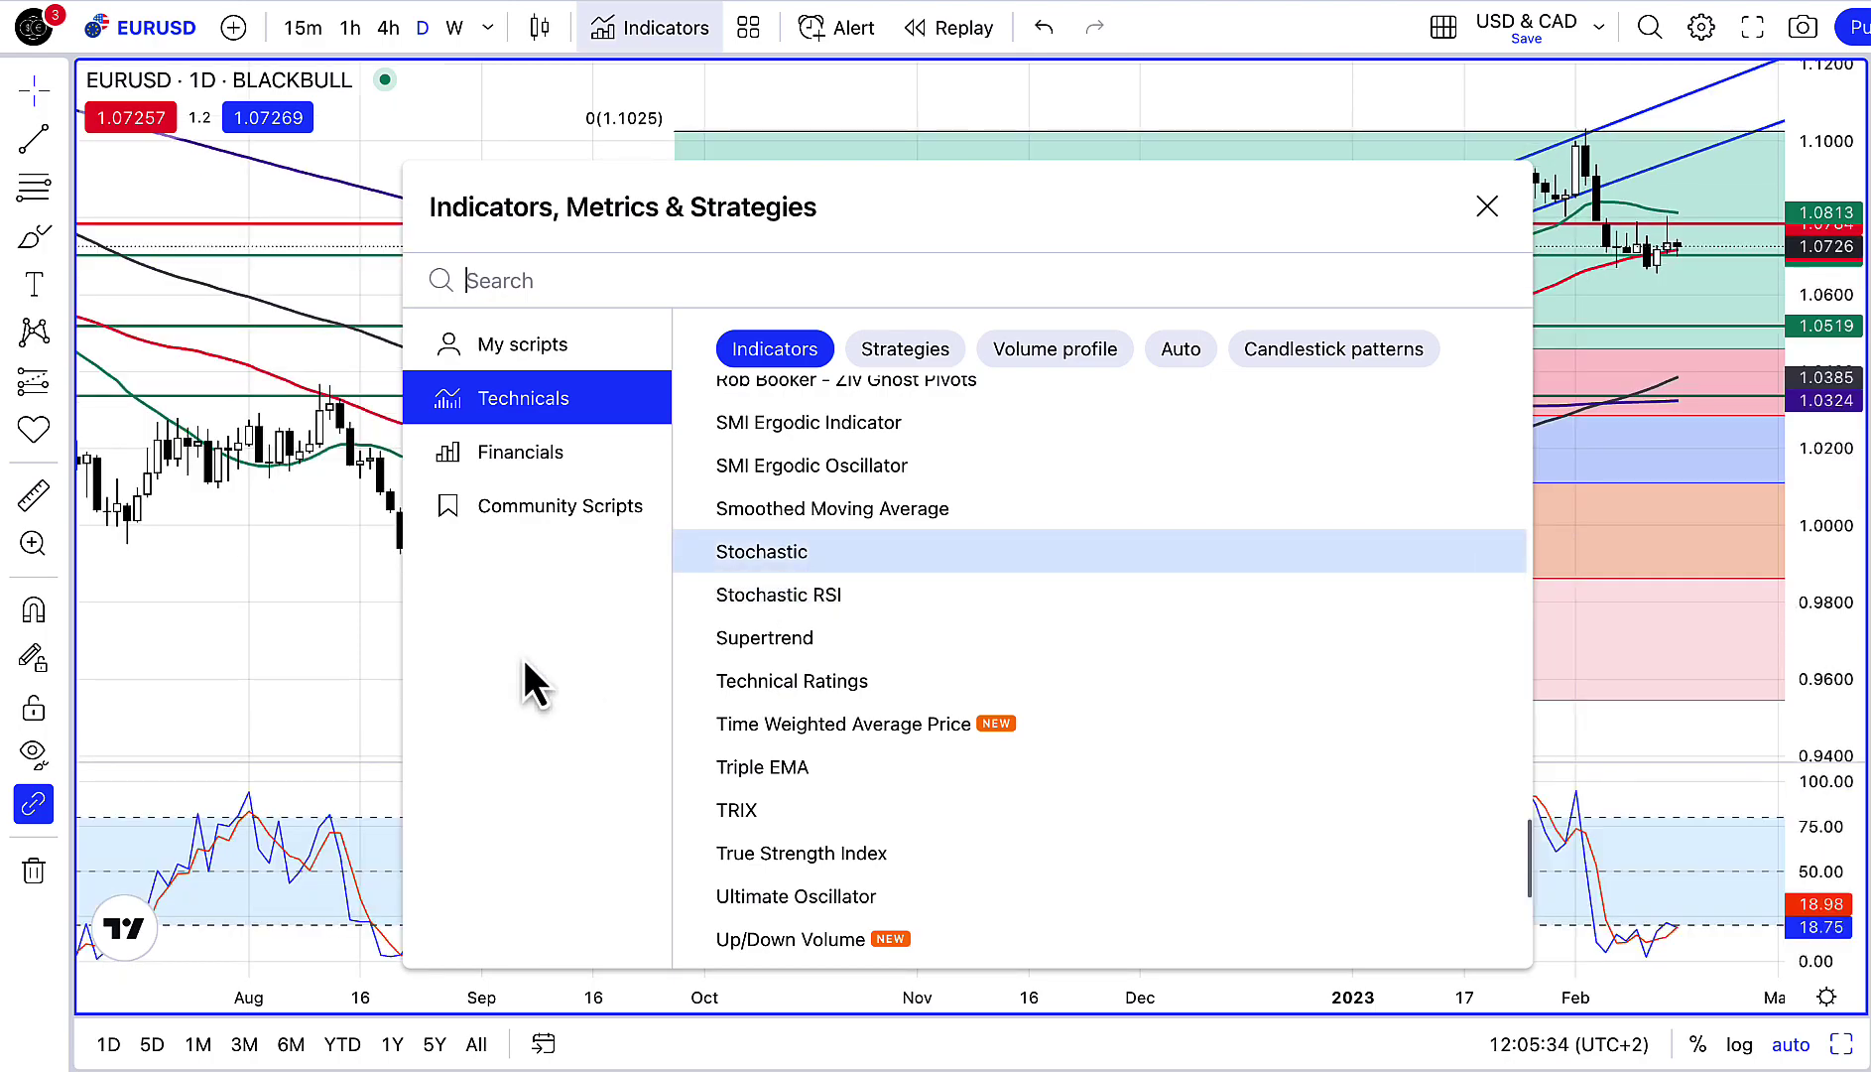
pyautogui.click(299, 702)
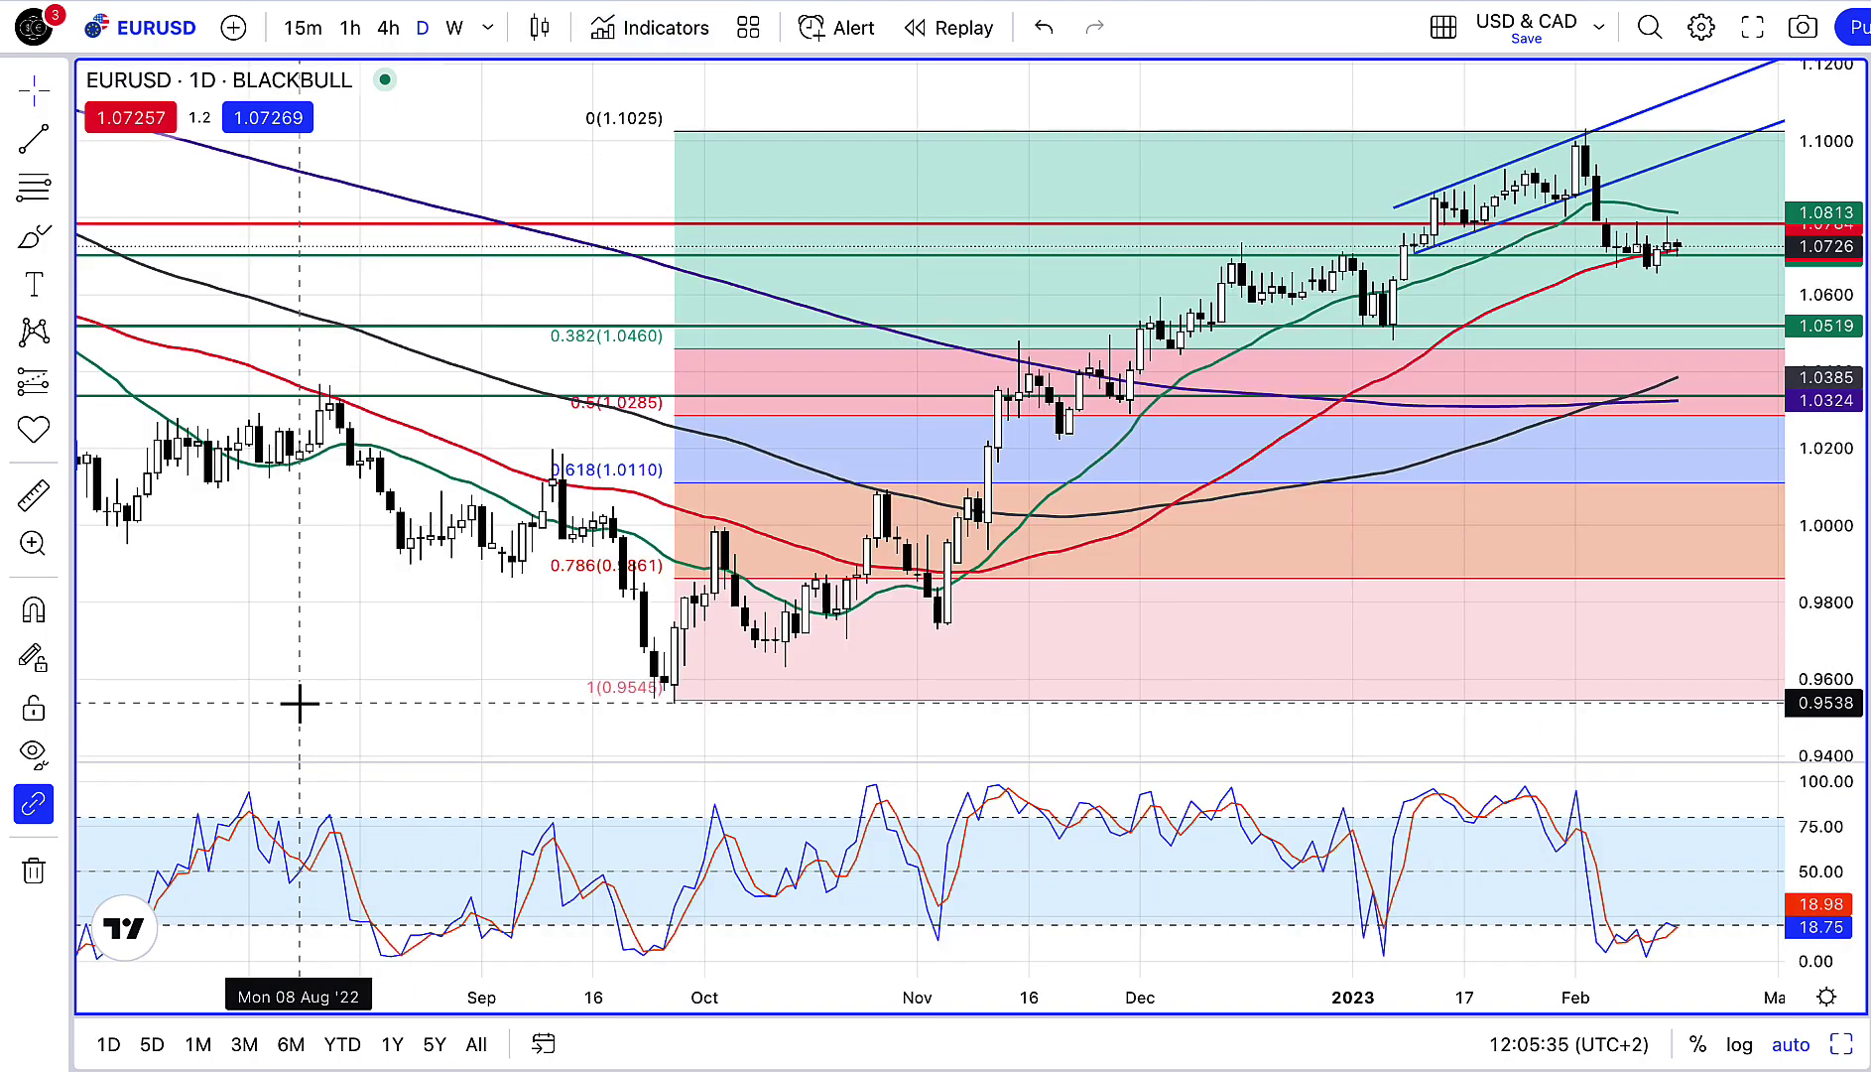
pyautogui.rightClick(742, 879)
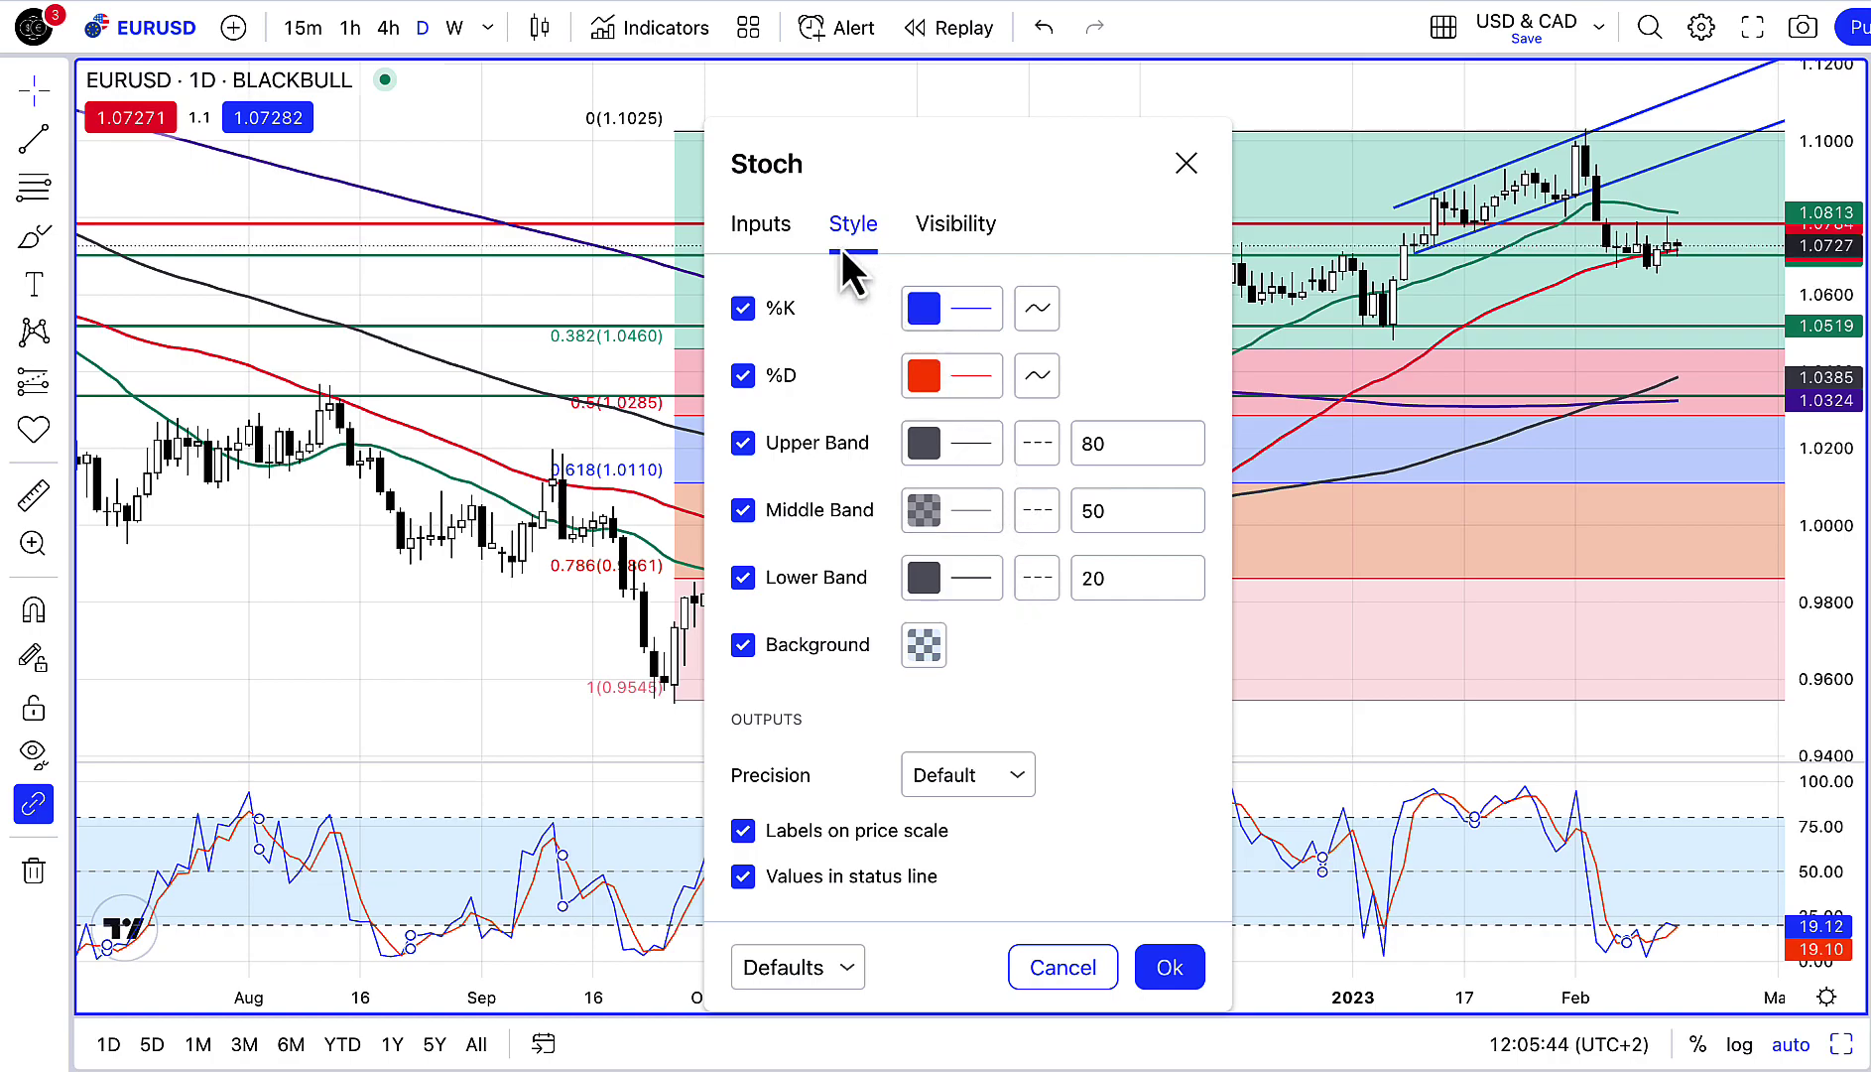
# Set the Stochastic %K Smoothing input to 7.
pyautogui.click(756, 225)
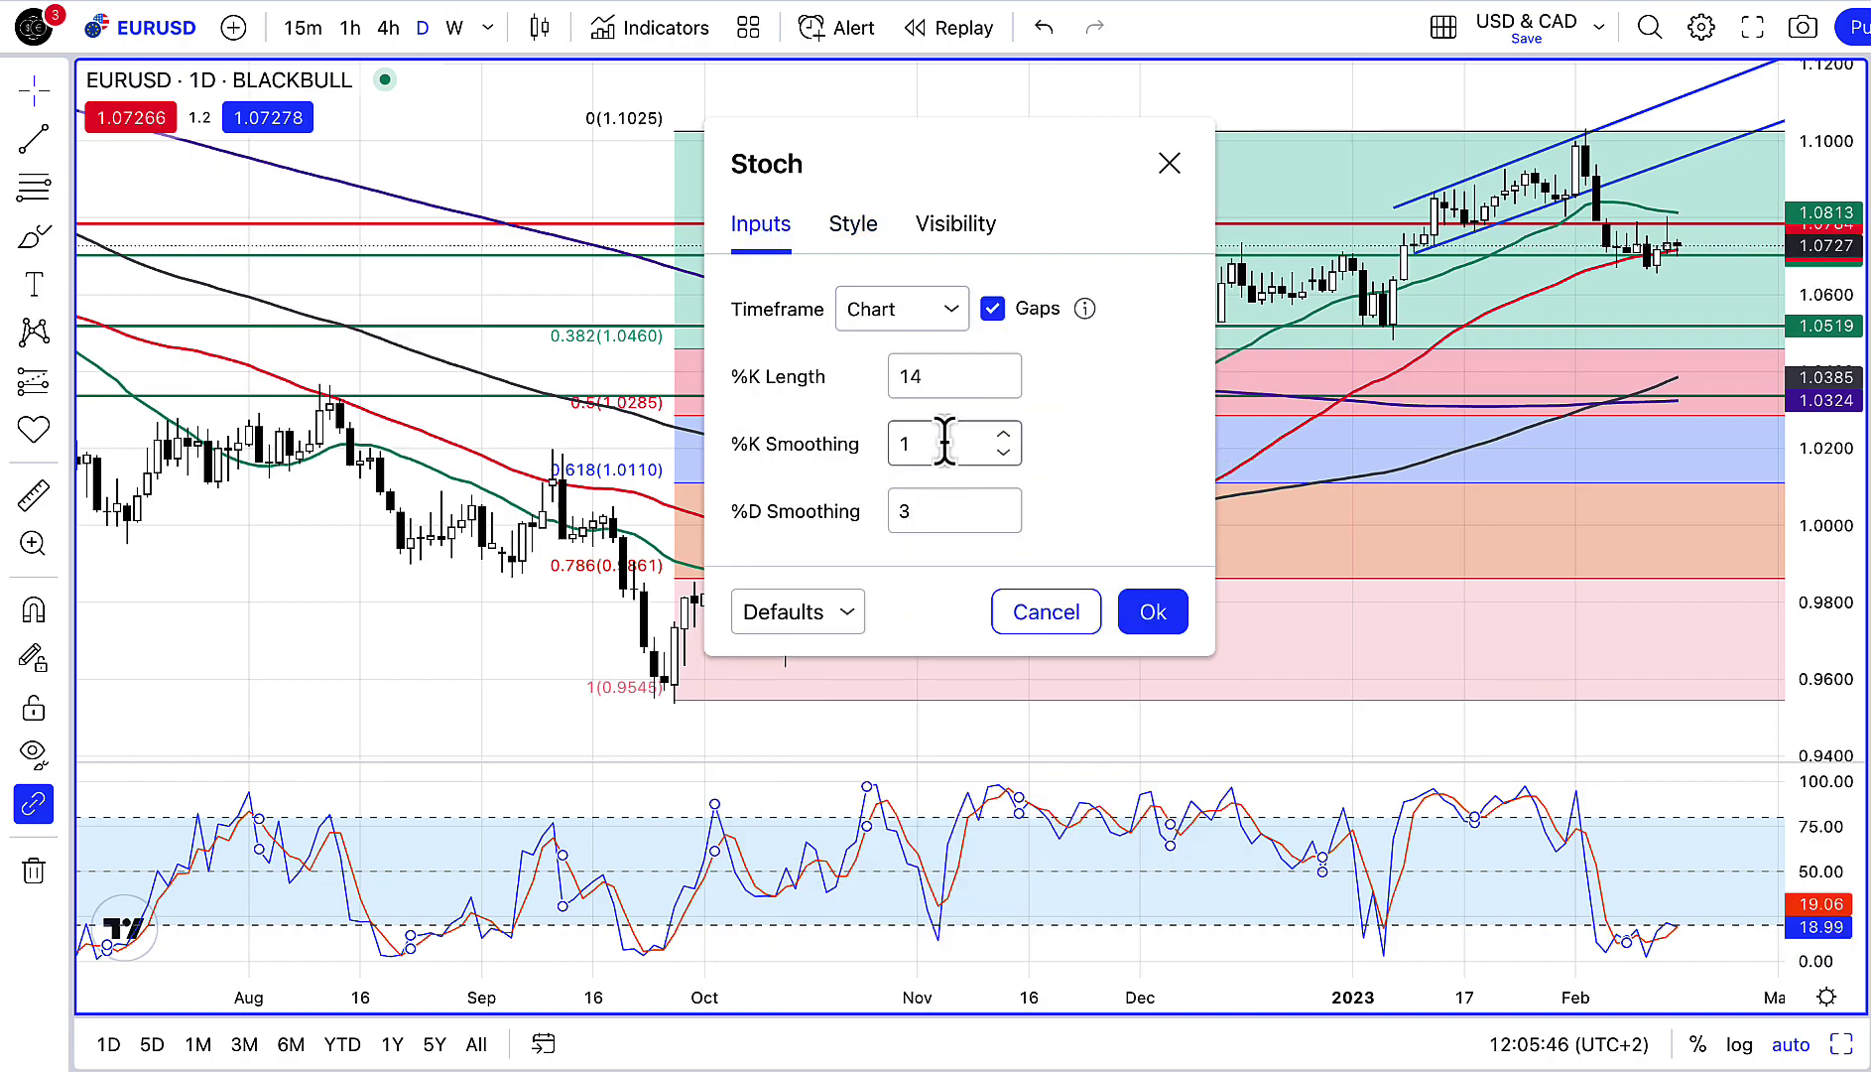
pyautogui.moveTo(944, 441); pyautogui.dragTo(896, 442)
pyautogui.write('7')
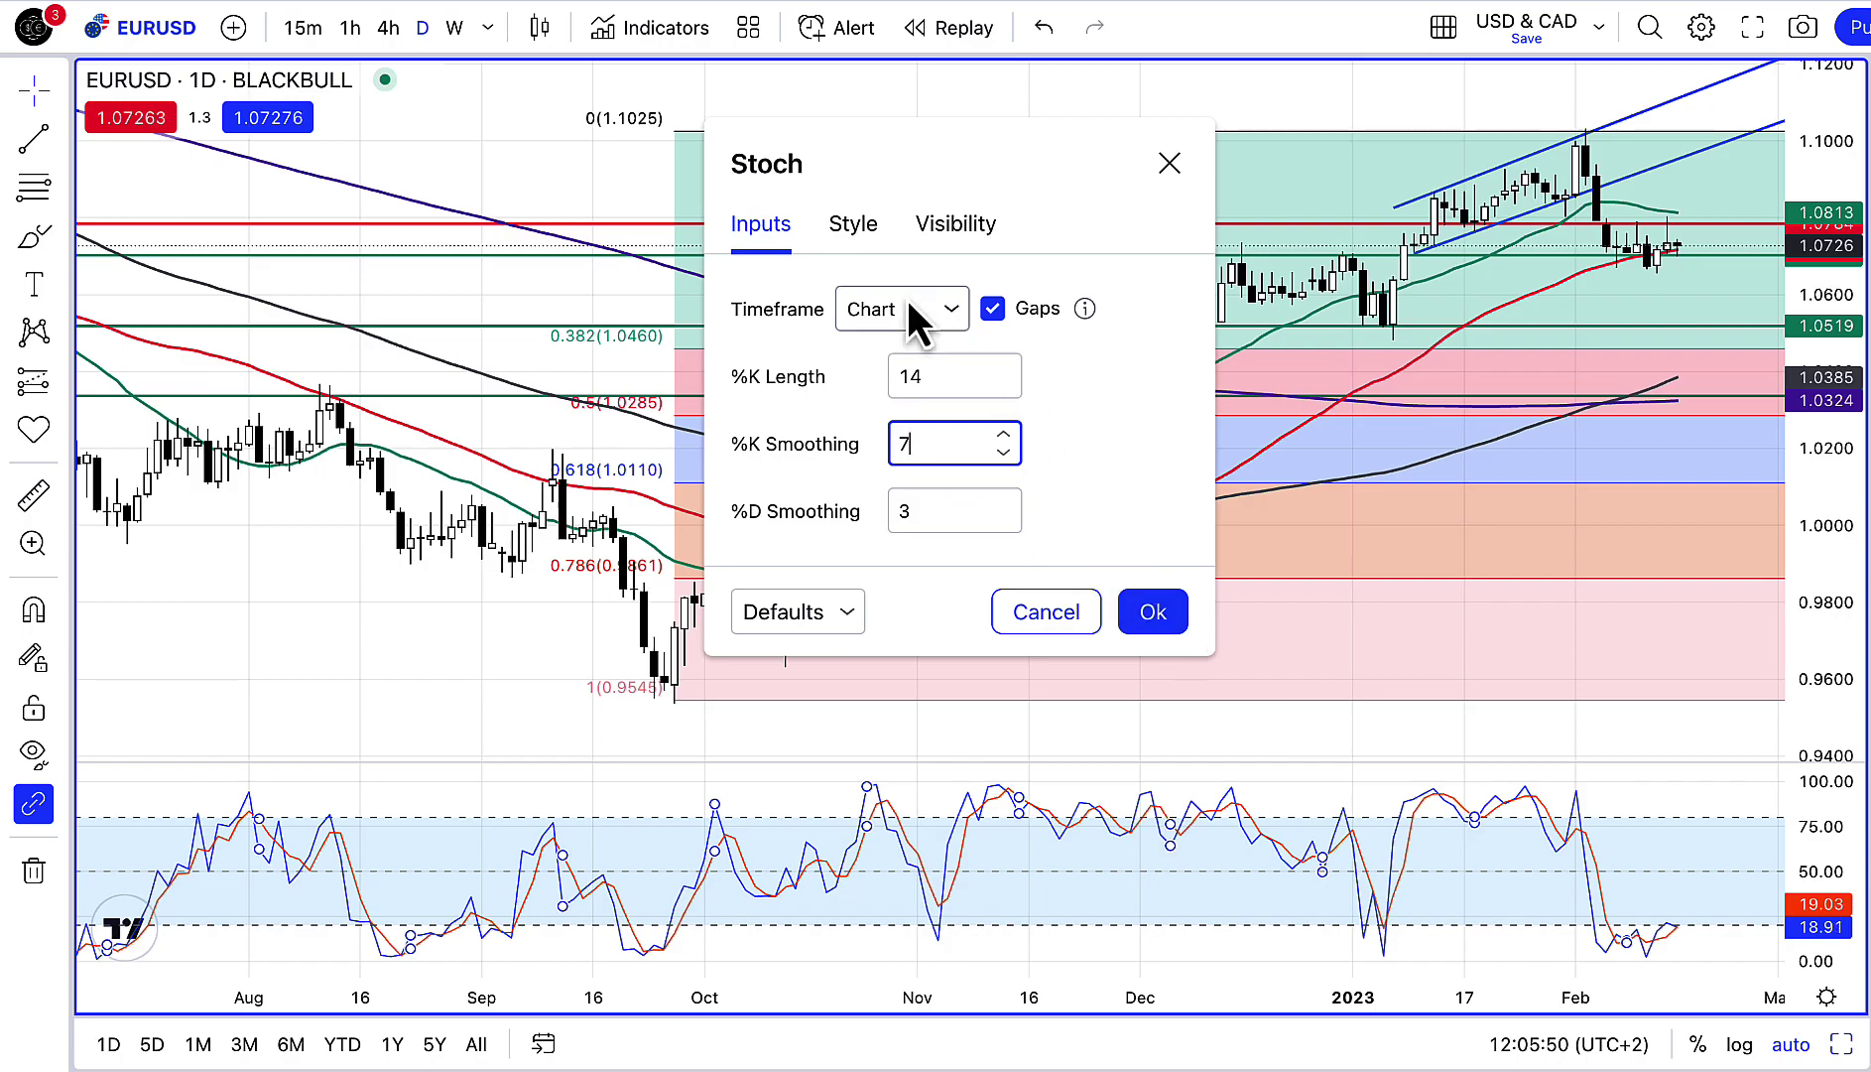
# Hide the middle 50 band and make the upper and lower bands solid lines.
pyautogui.click(870, 250)
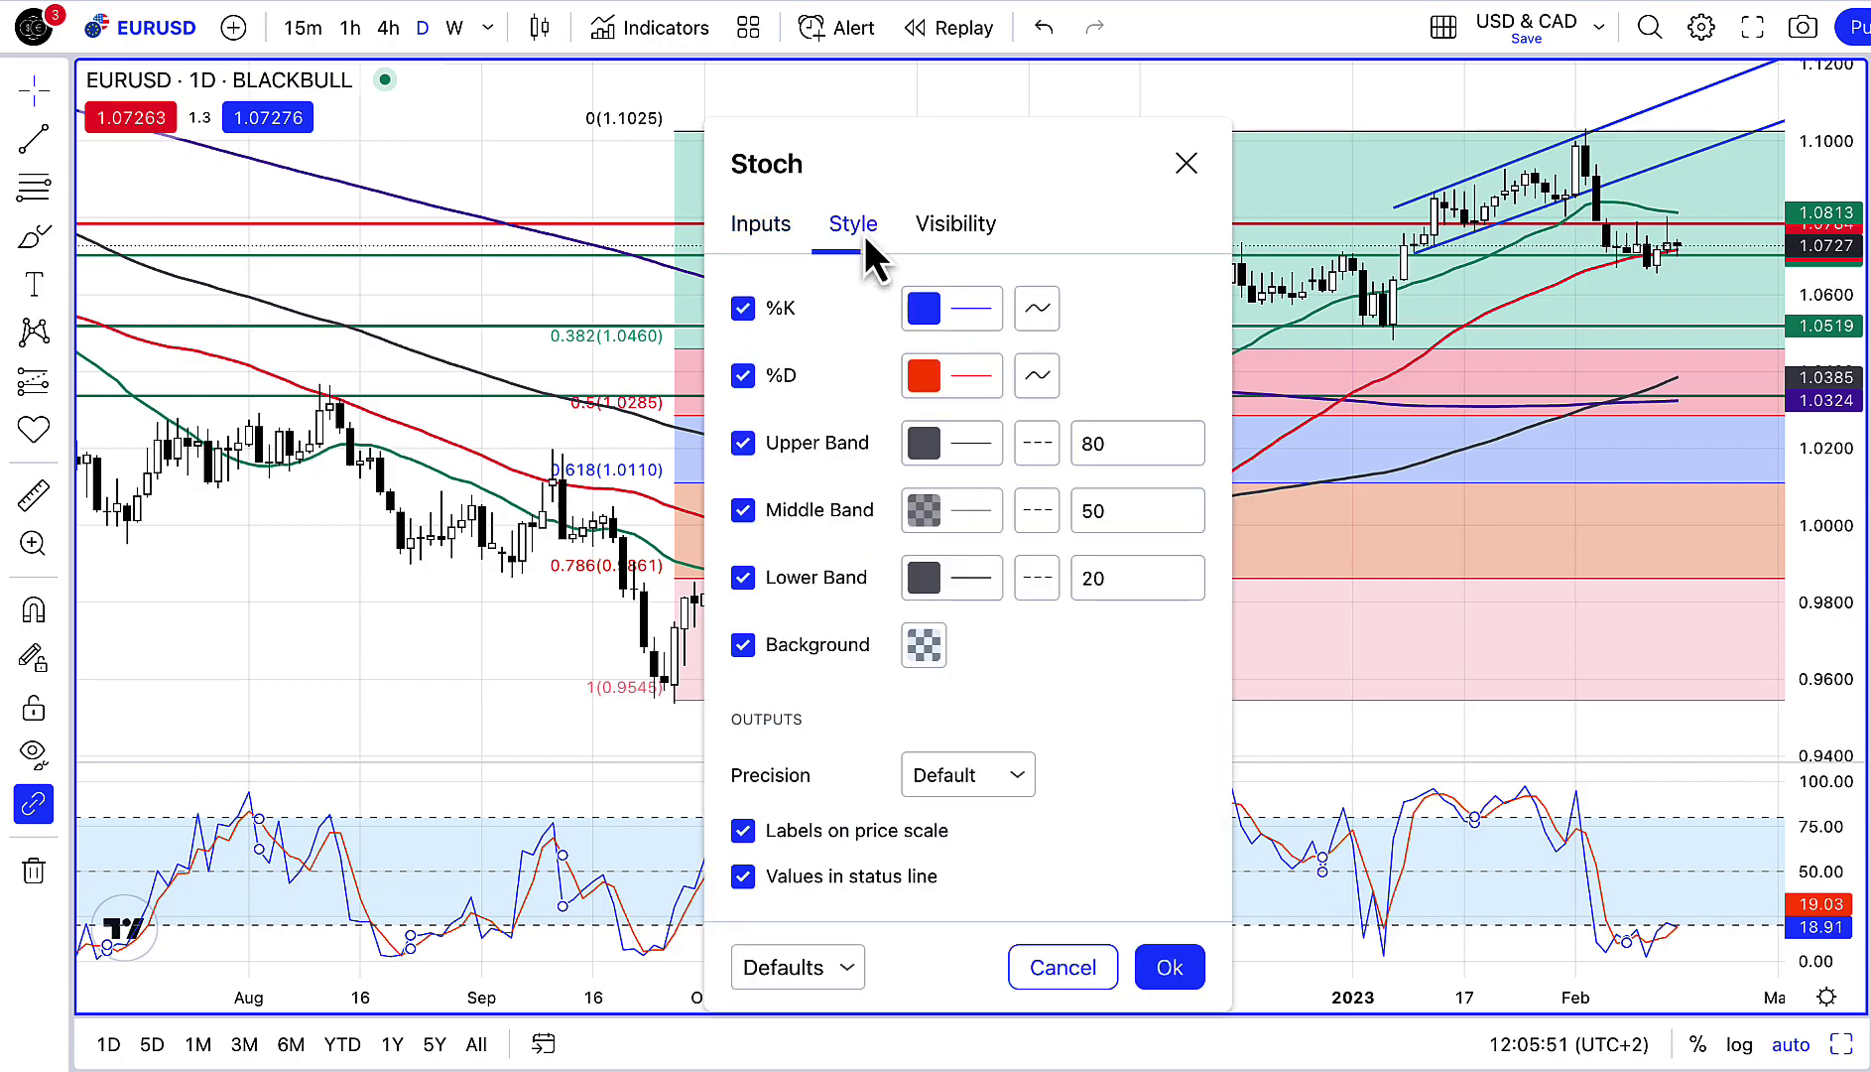
pyautogui.click(743, 445)
pyautogui.click(742, 444)
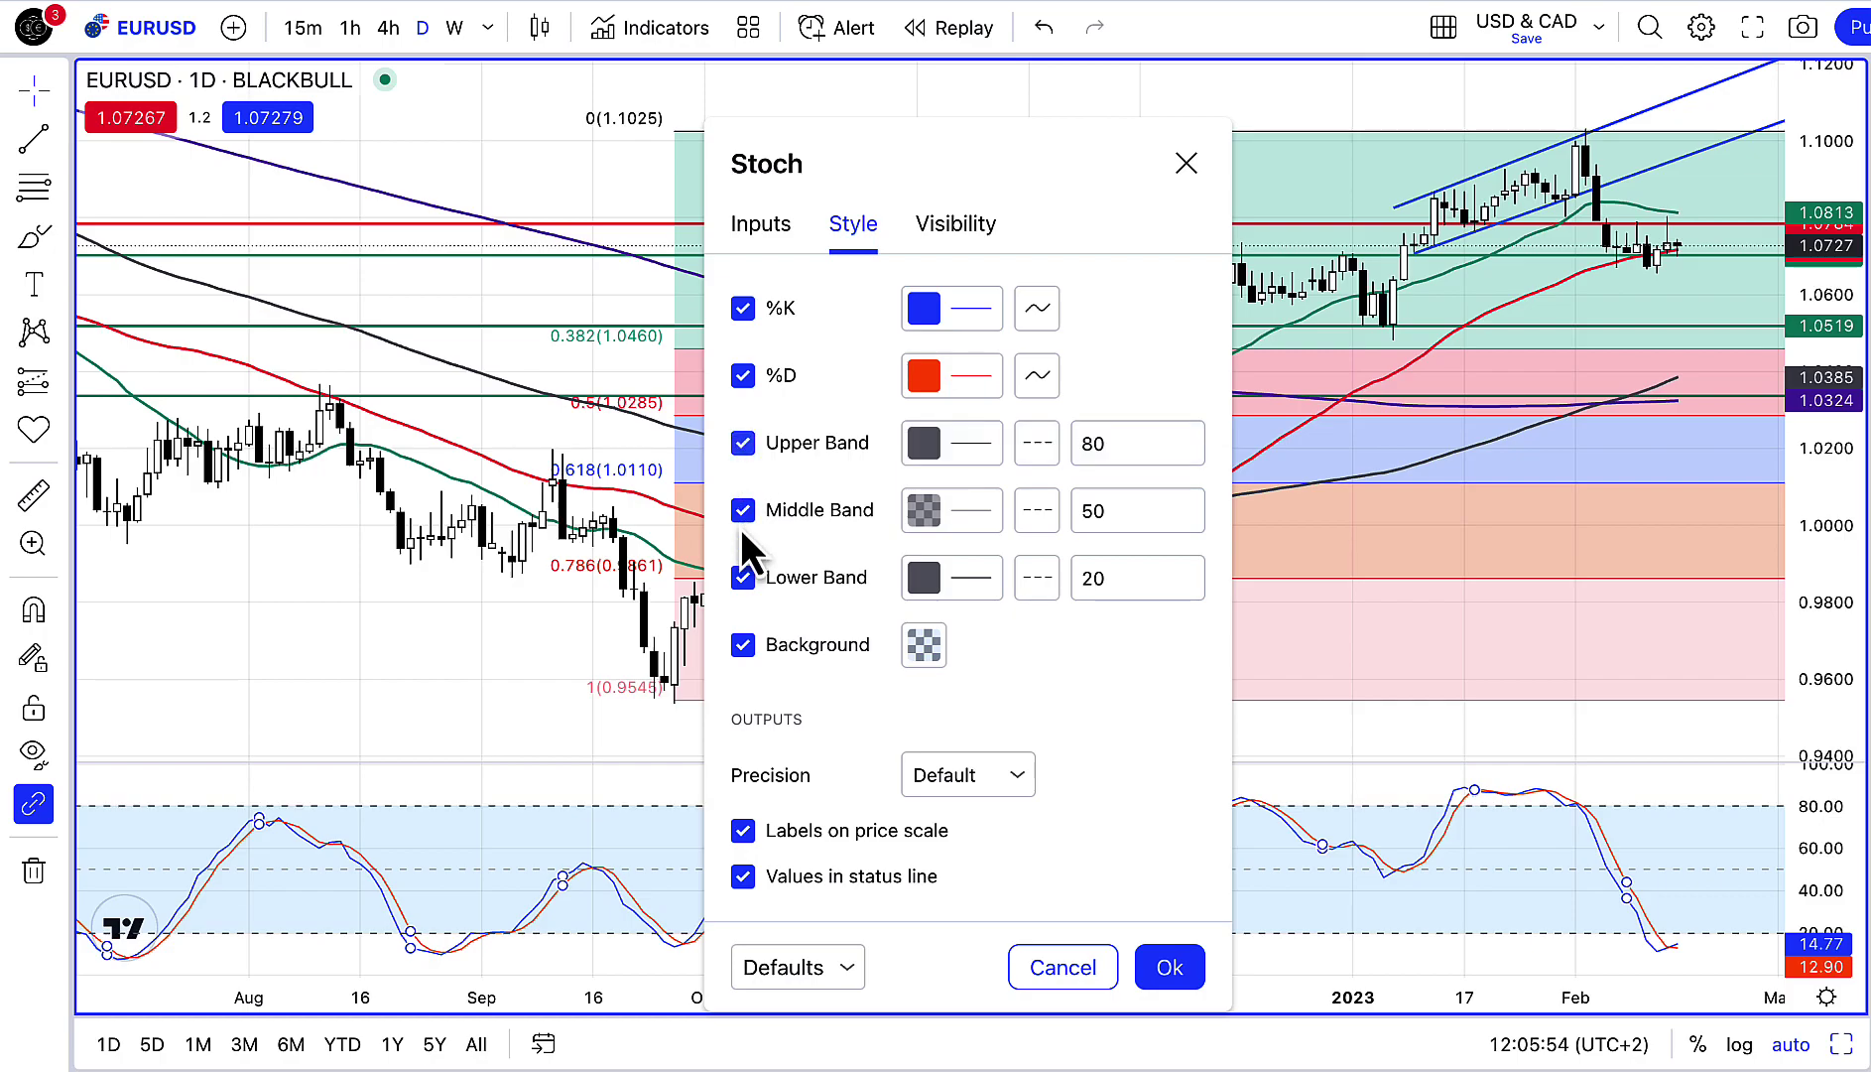
pyautogui.click(742, 511)
pyautogui.click(1046, 459)
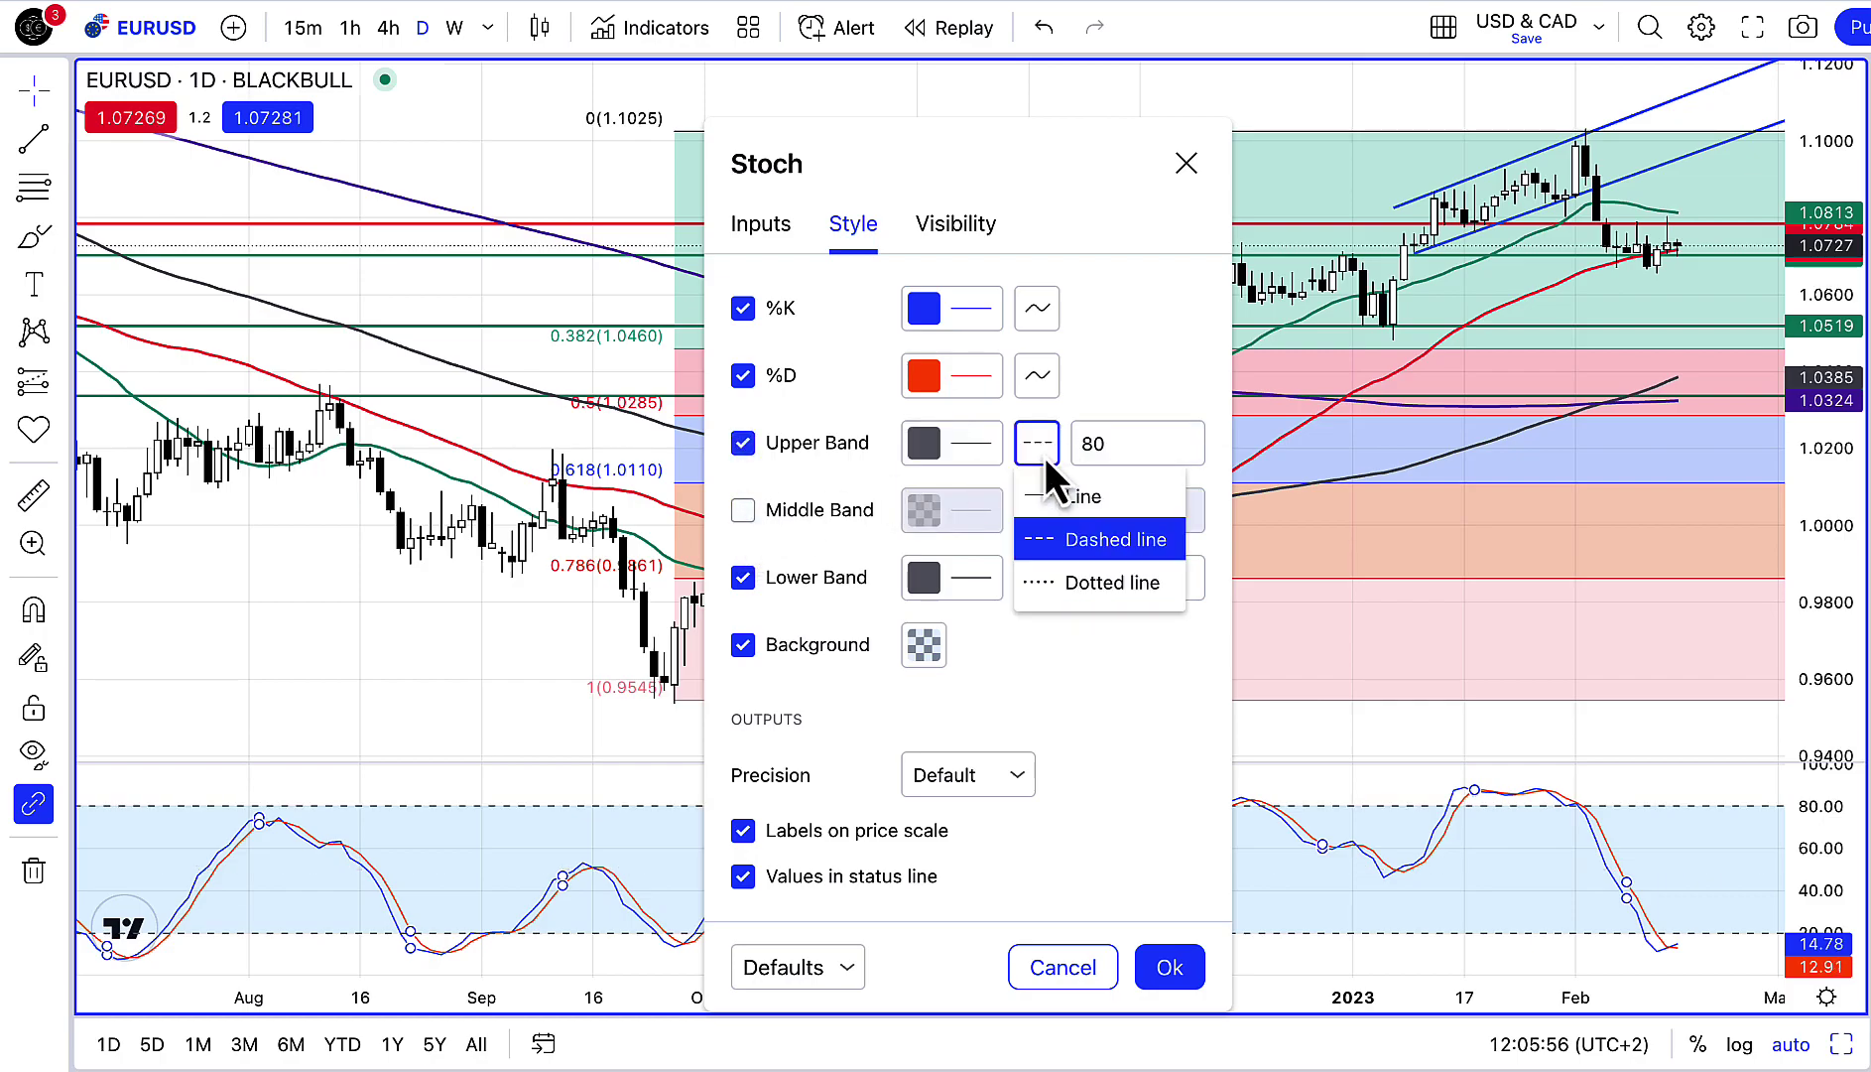
pyautogui.click(1047, 501)
pyautogui.click(1034, 564)
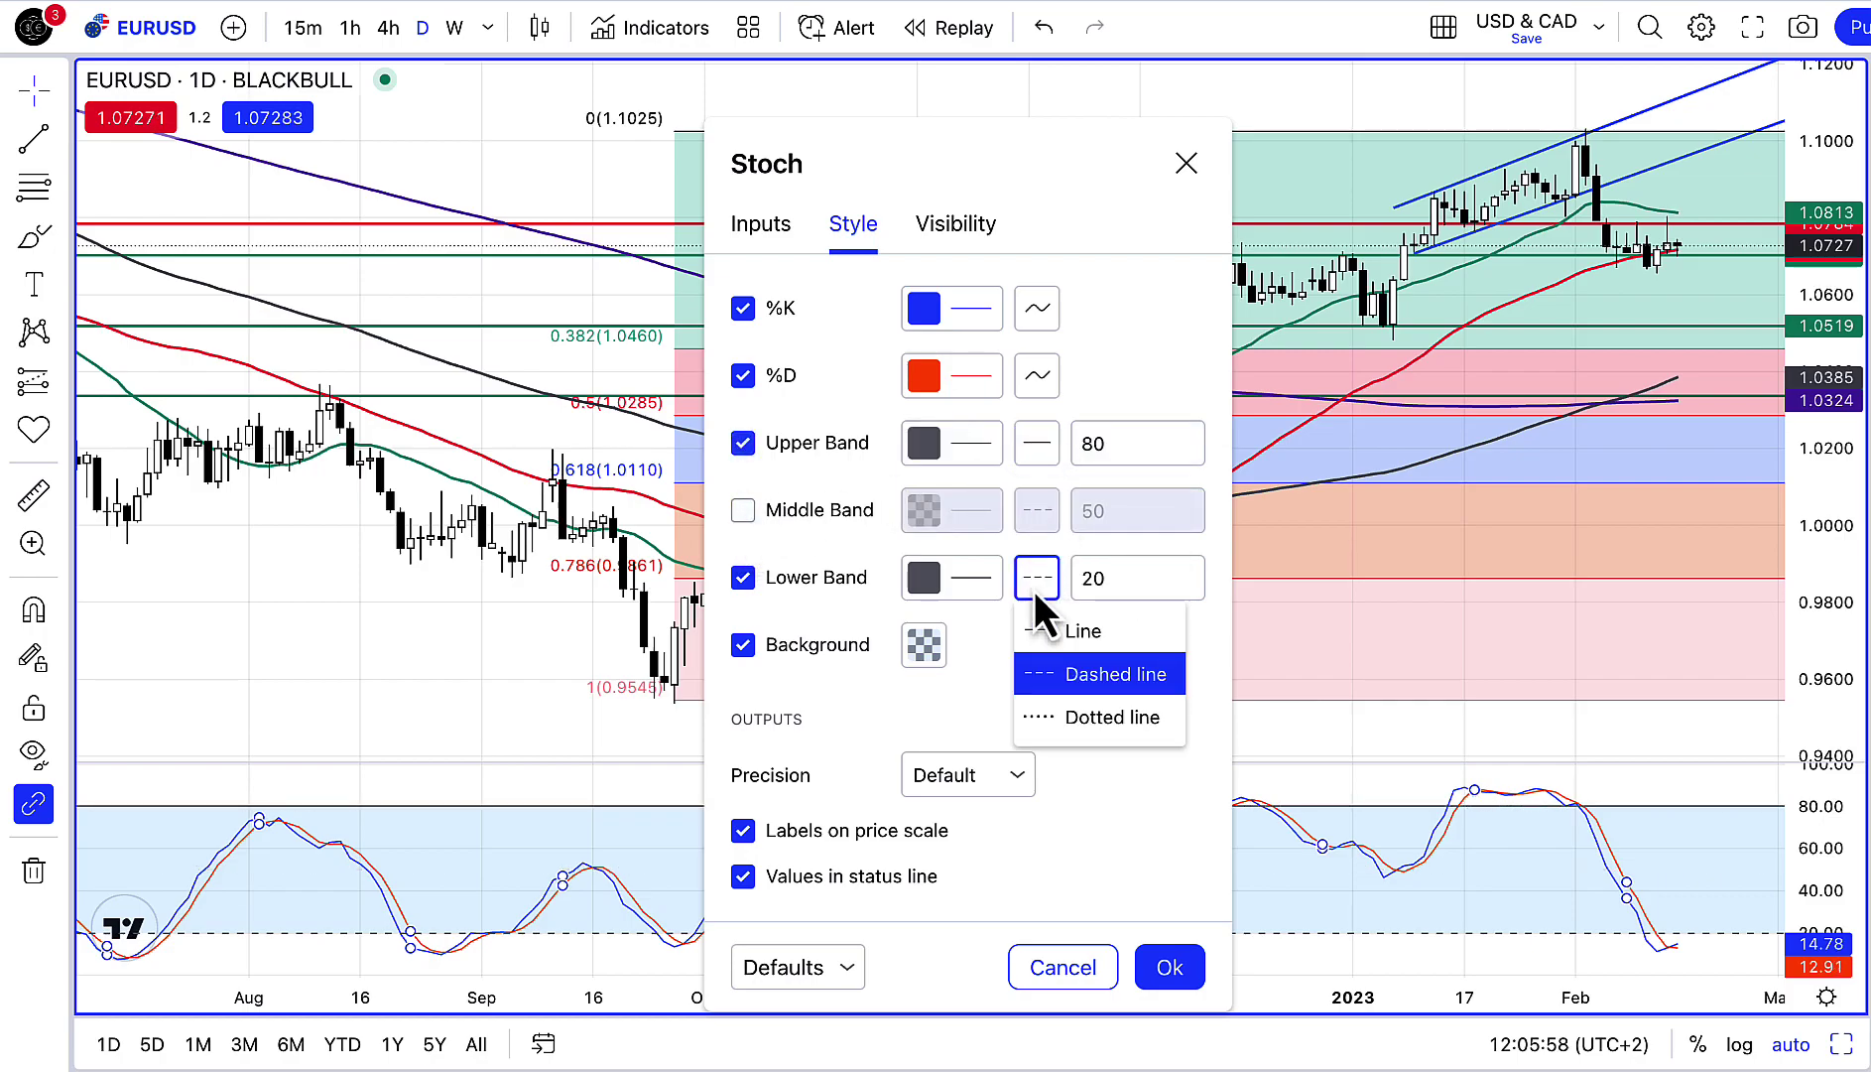
pyautogui.click(1038, 626)
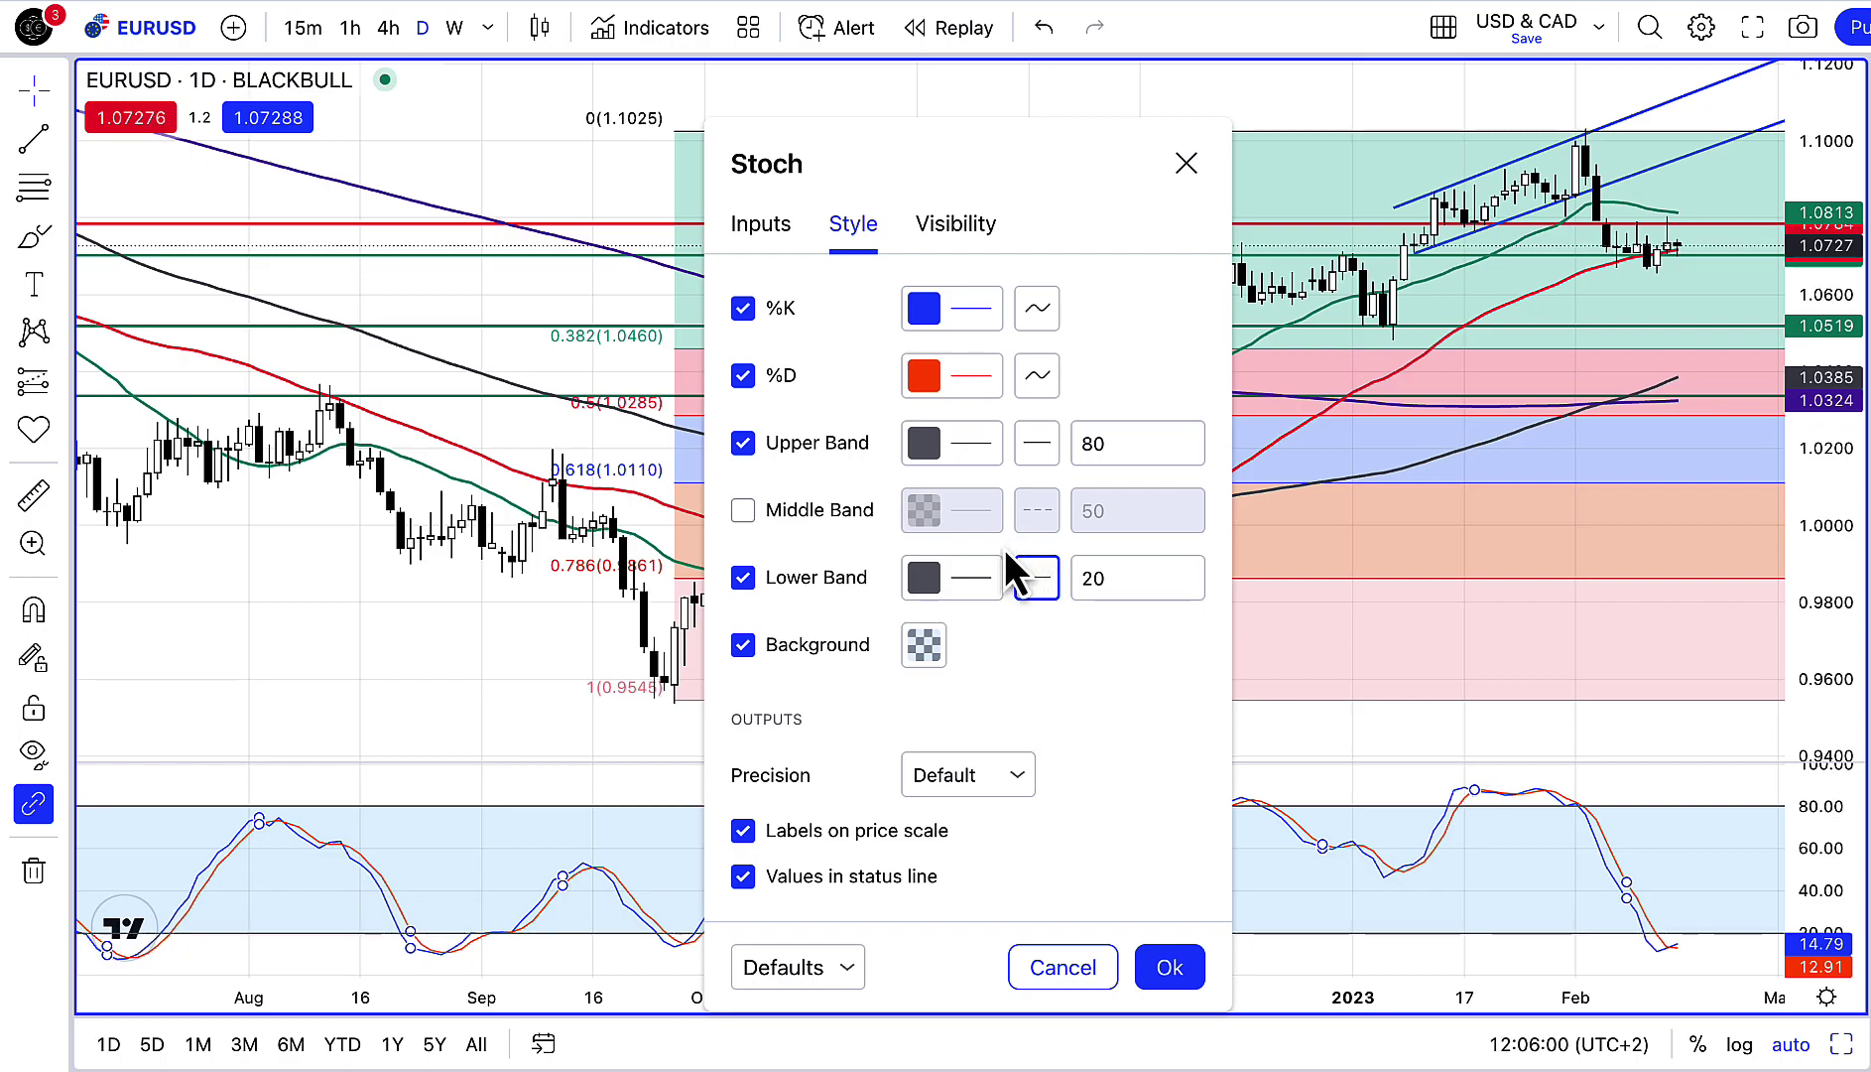
# Thicken the %K and %D lines, colour %D red, and apply the style changes.
pyautogui.click(959, 315)
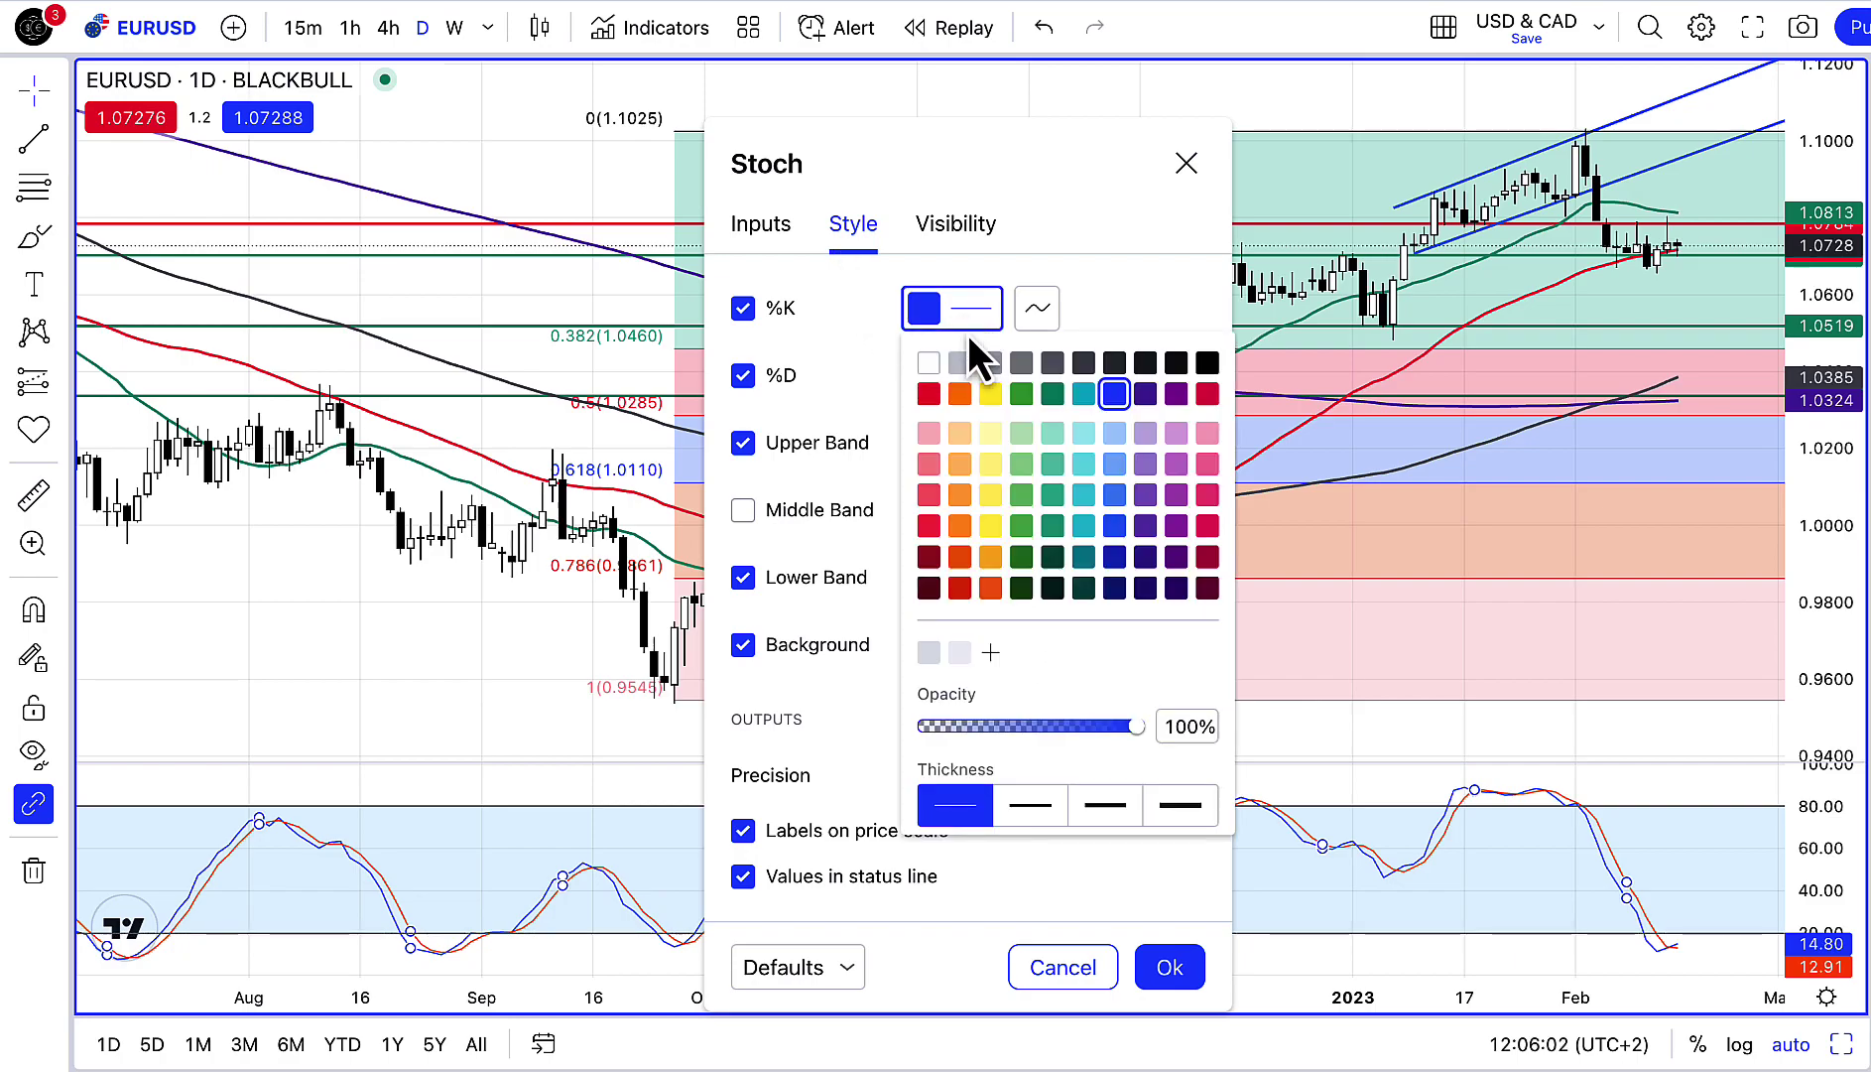
pyautogui.click(1019, 796)
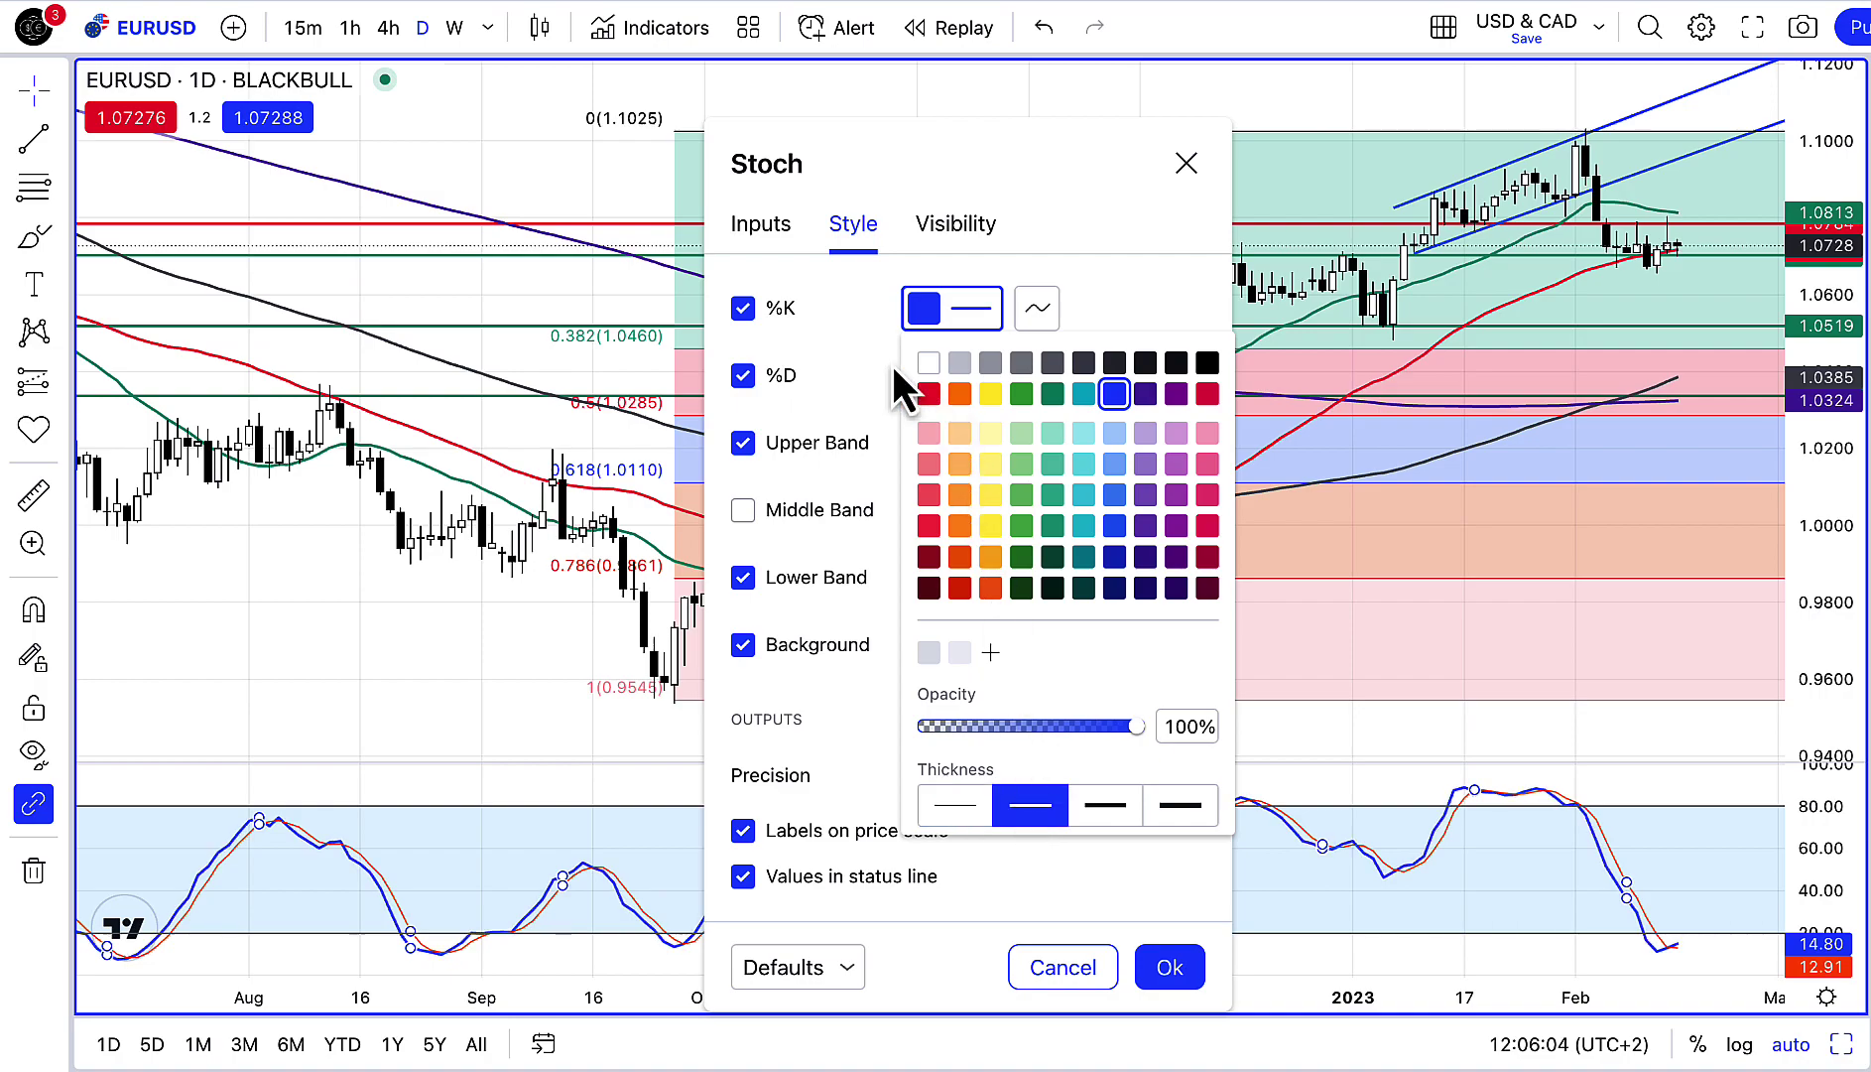
pyautogui.click(857, 377)
pyautogui.click(948, 373)
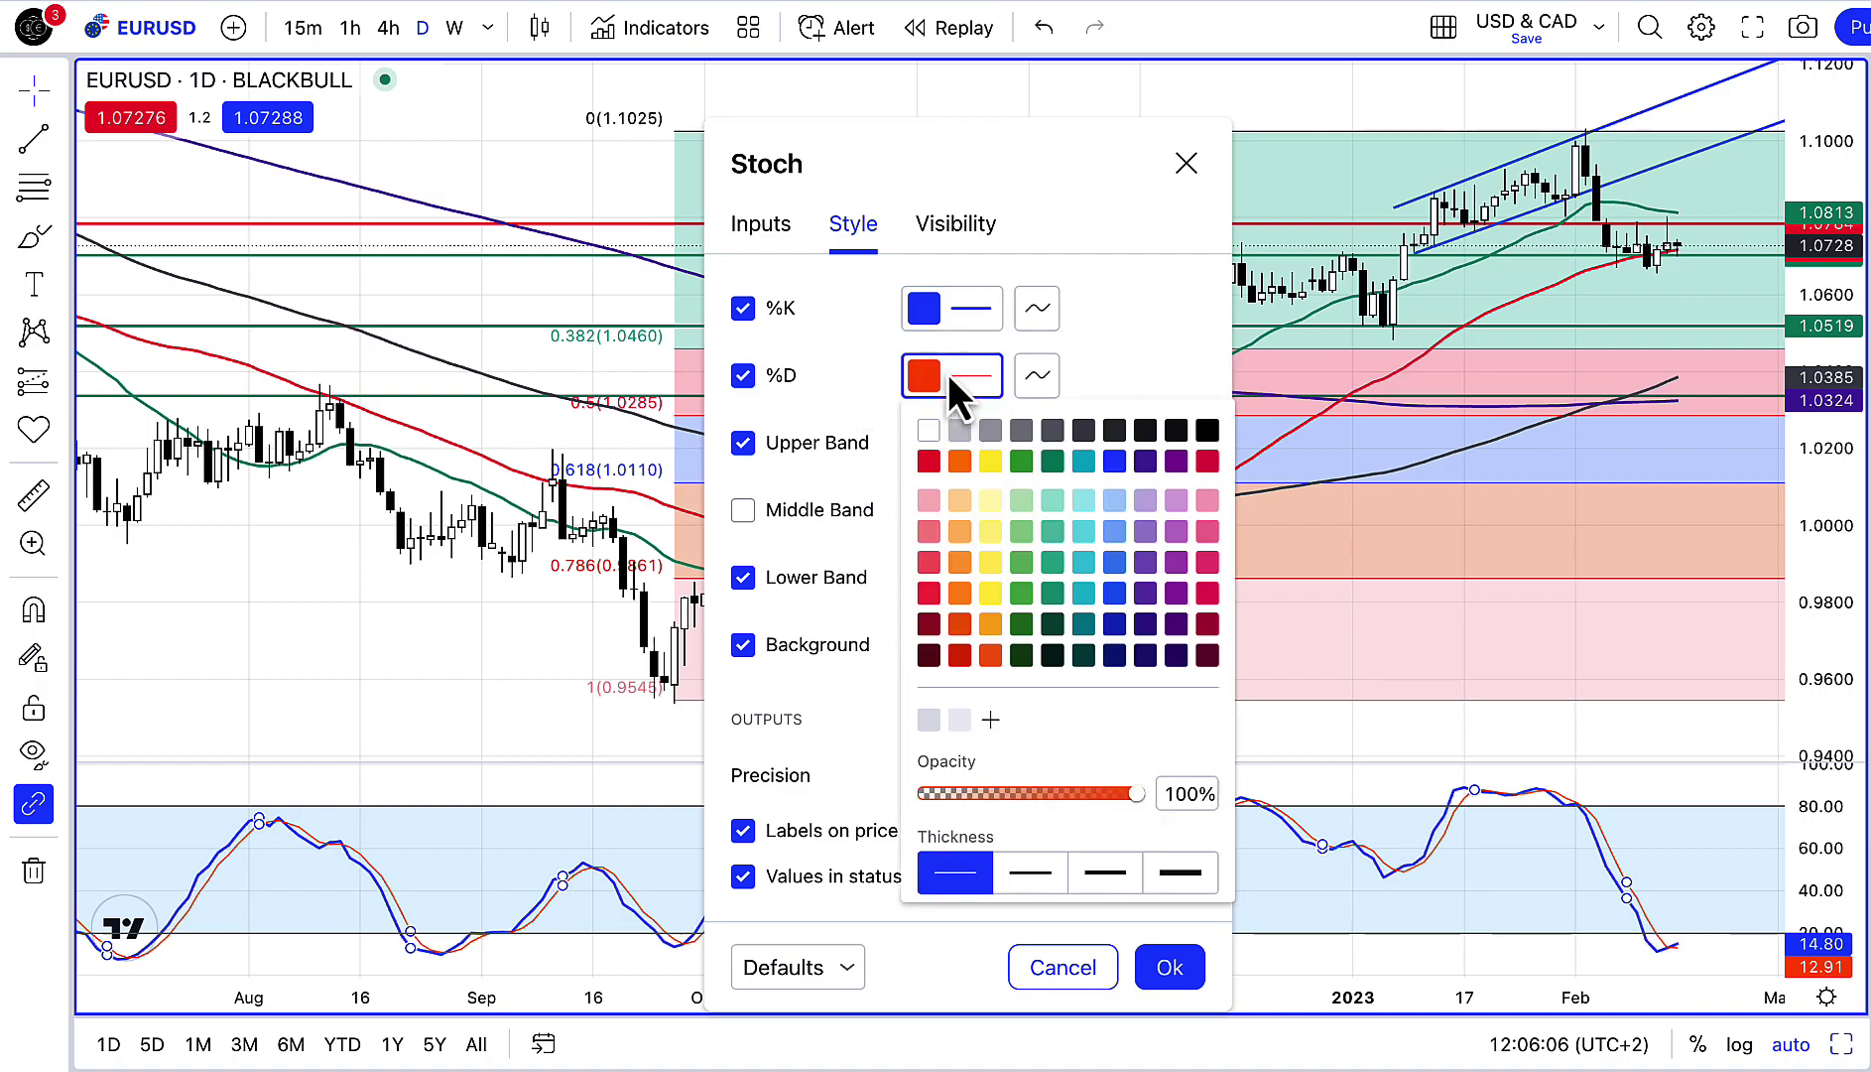
pyautogui.click(1038, 880)
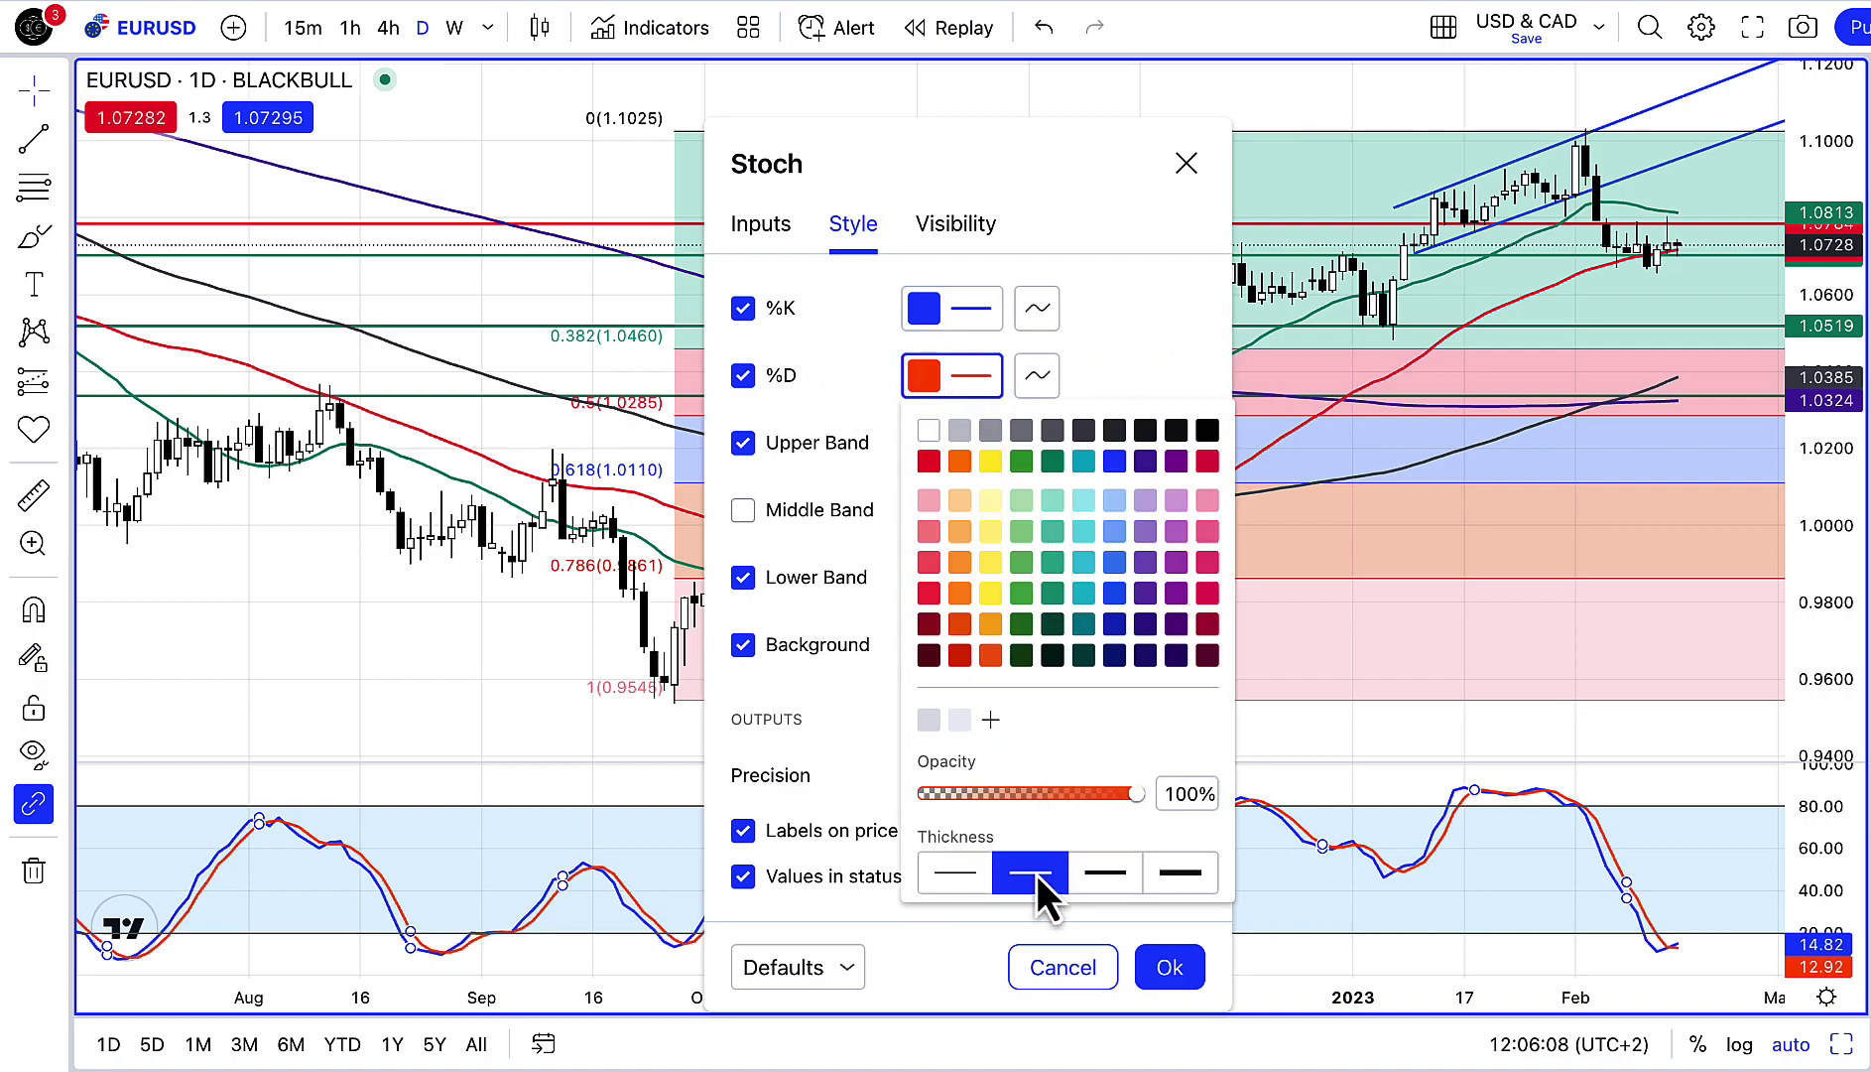
pyautogui.click(928, 463)
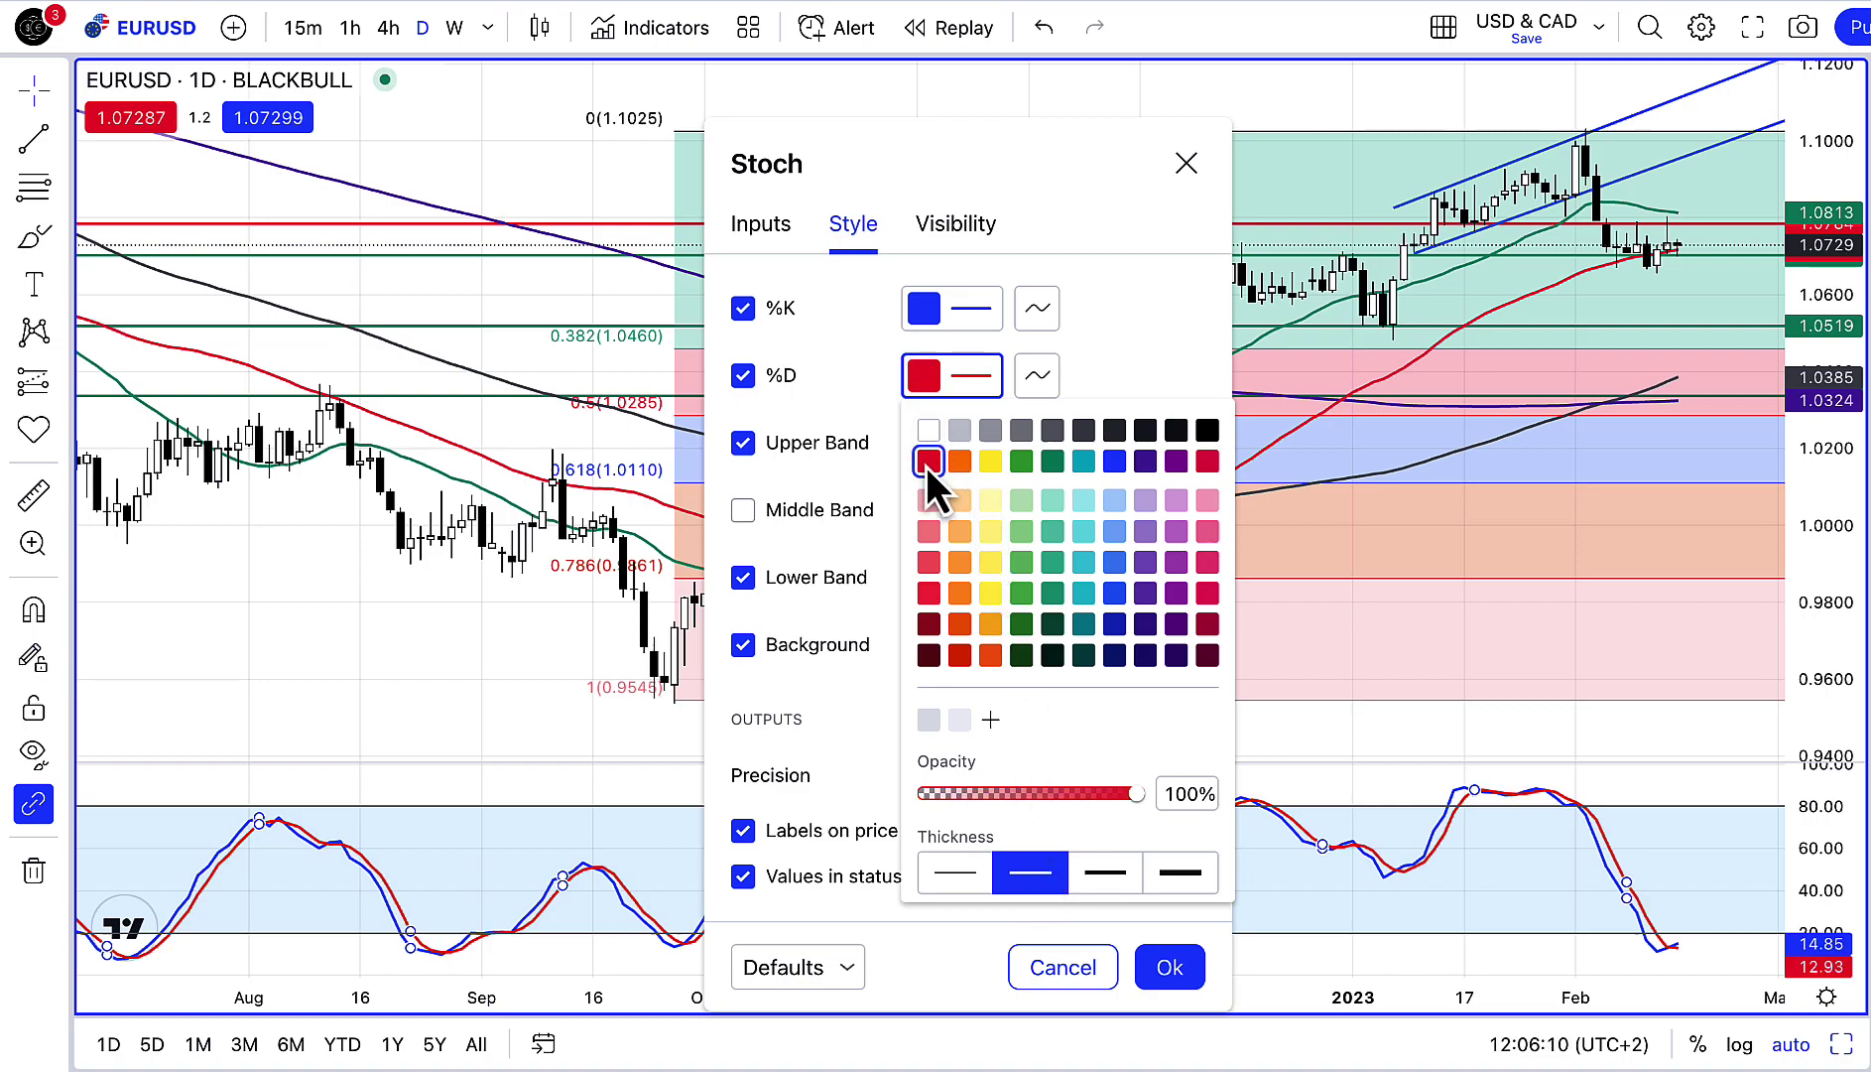
pyautogui.click(1166, 975)
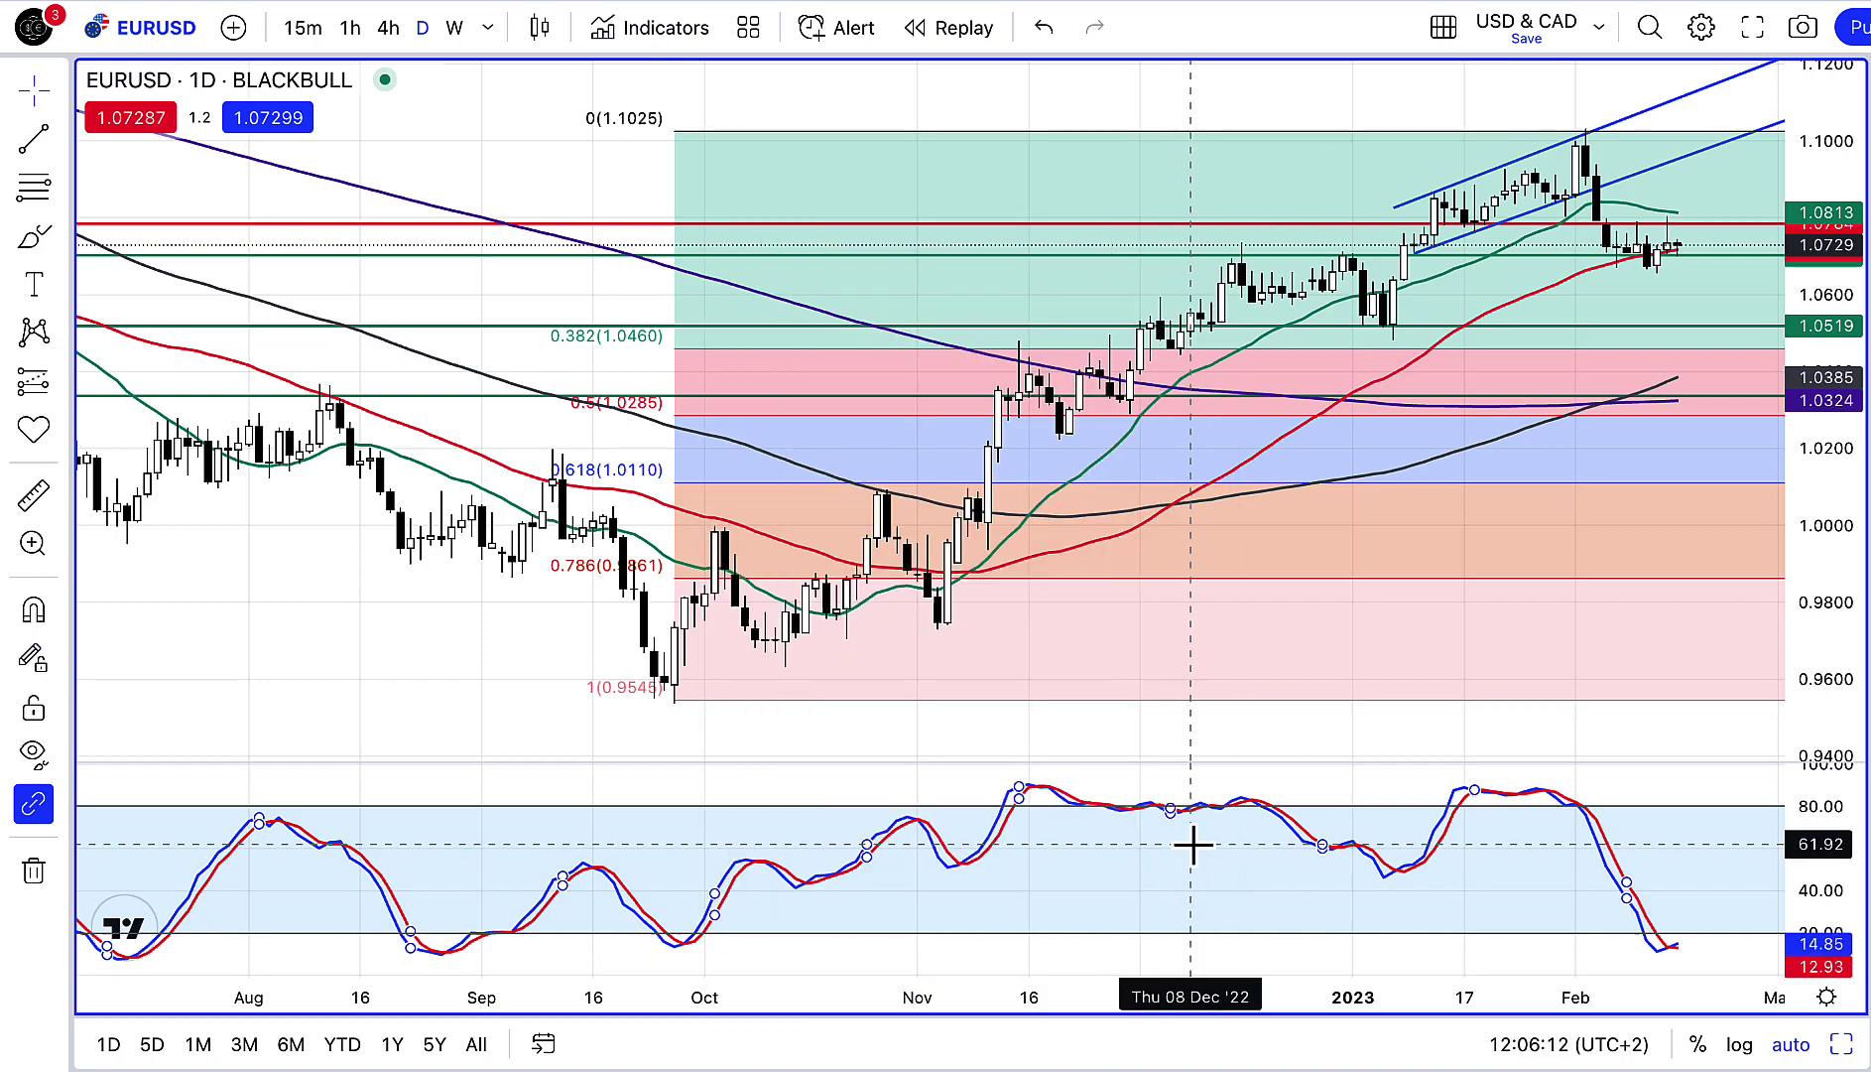
# Deselect the Stochastic, select the upper channel line, and zoom out back to 2020.
pyautogui.click(1154, 740)
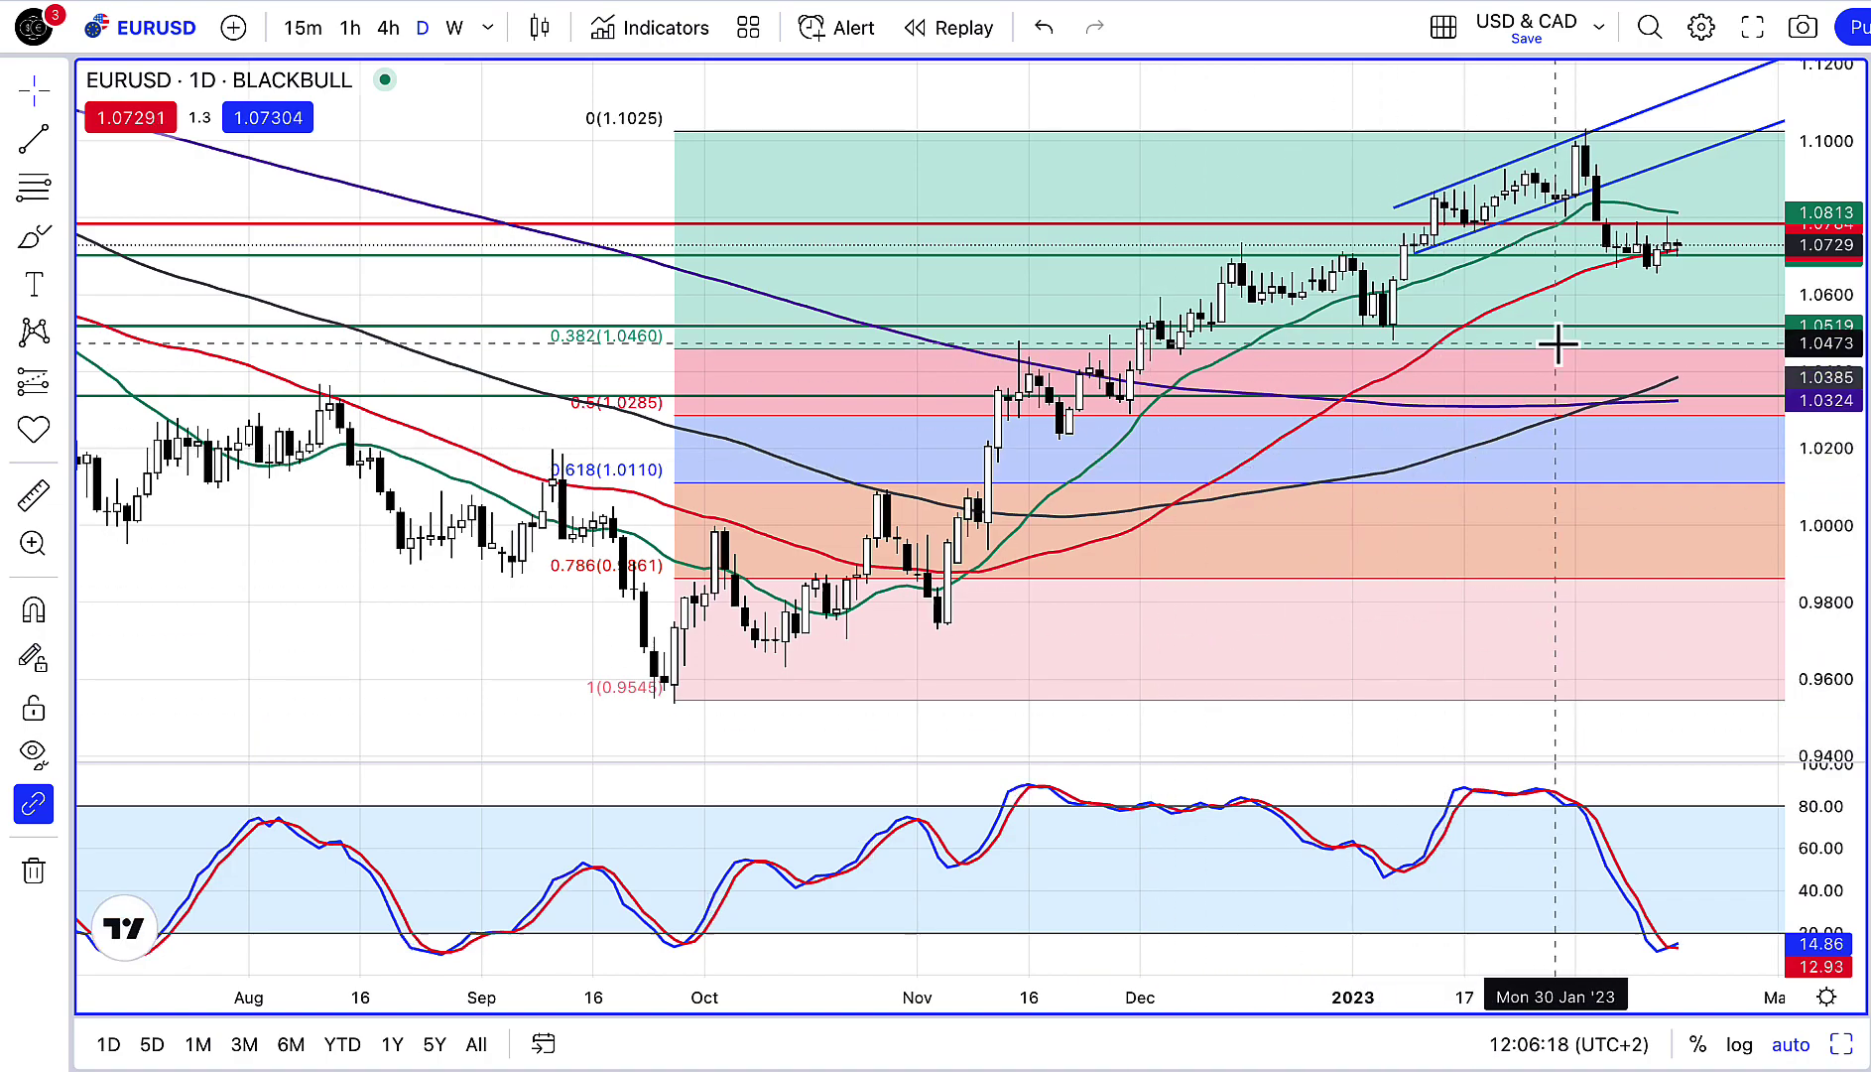
pyautogui.click(1591, 133)
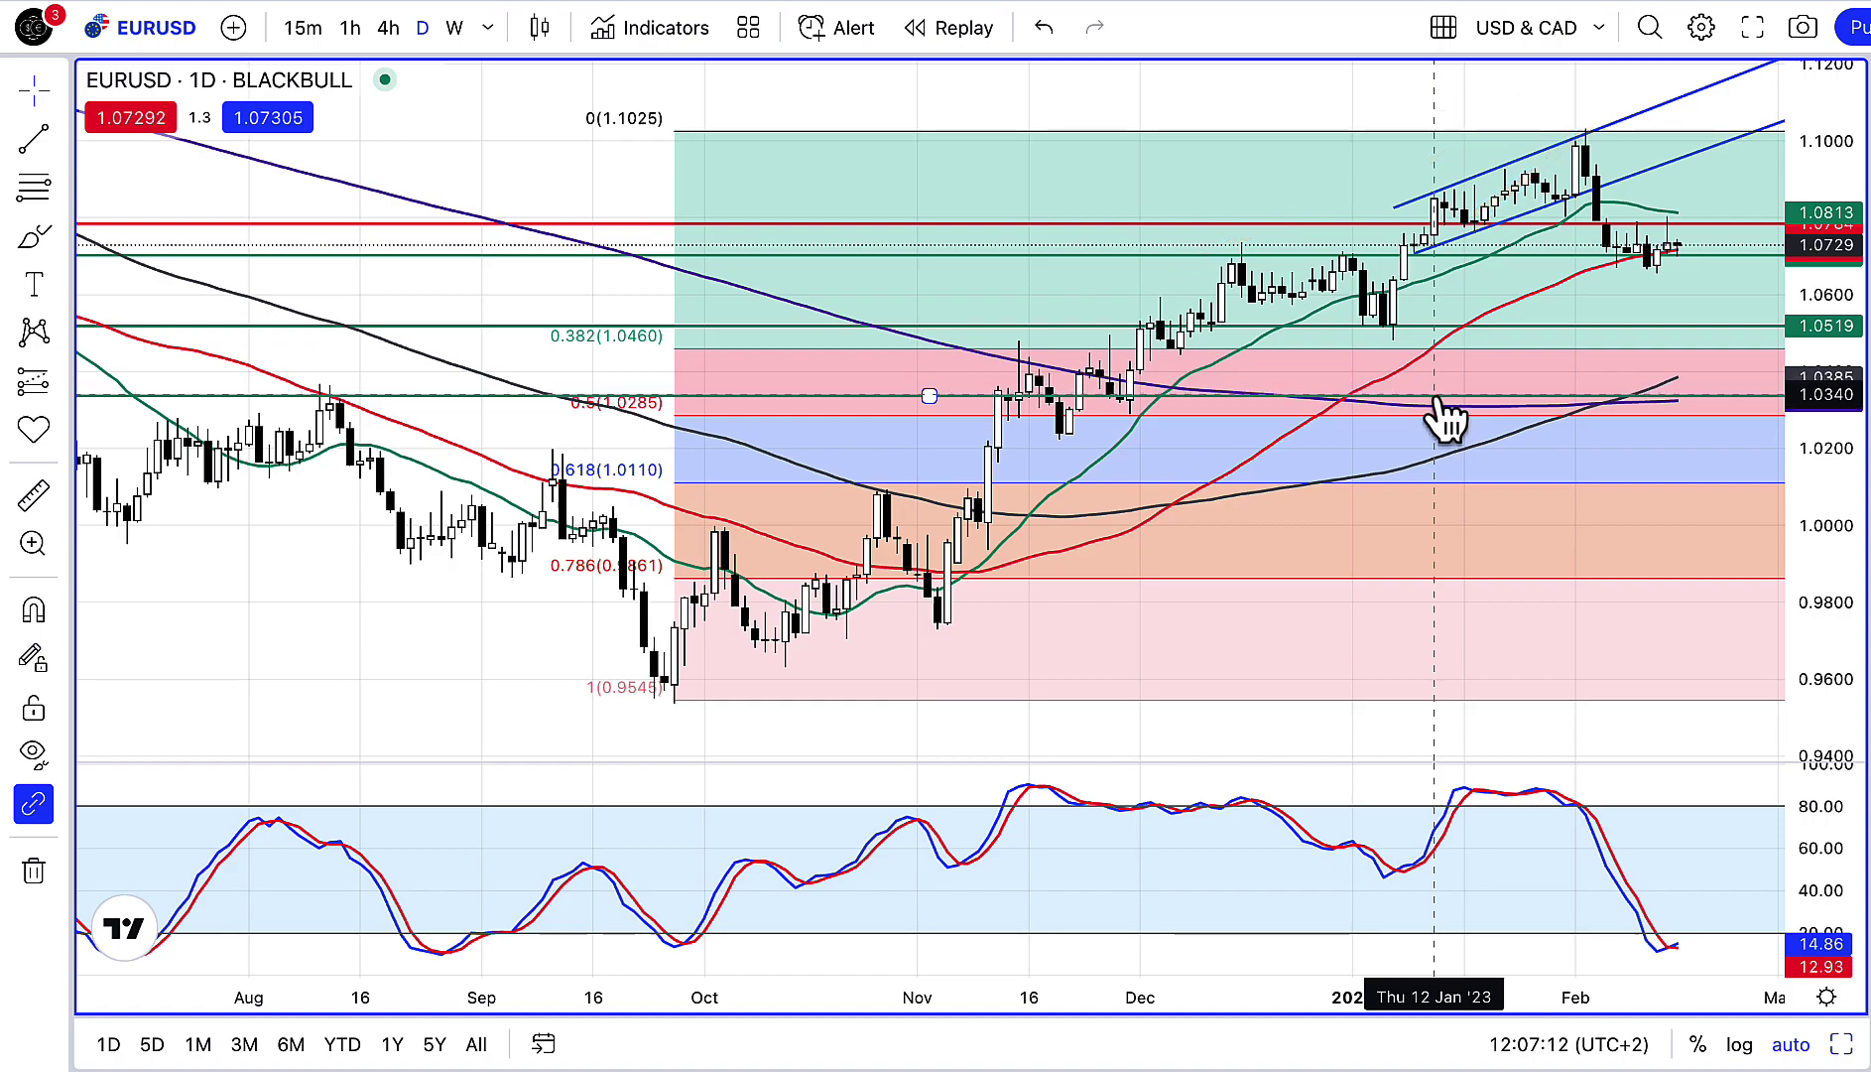
pyautogui.scroll(-5, 1094, 185)
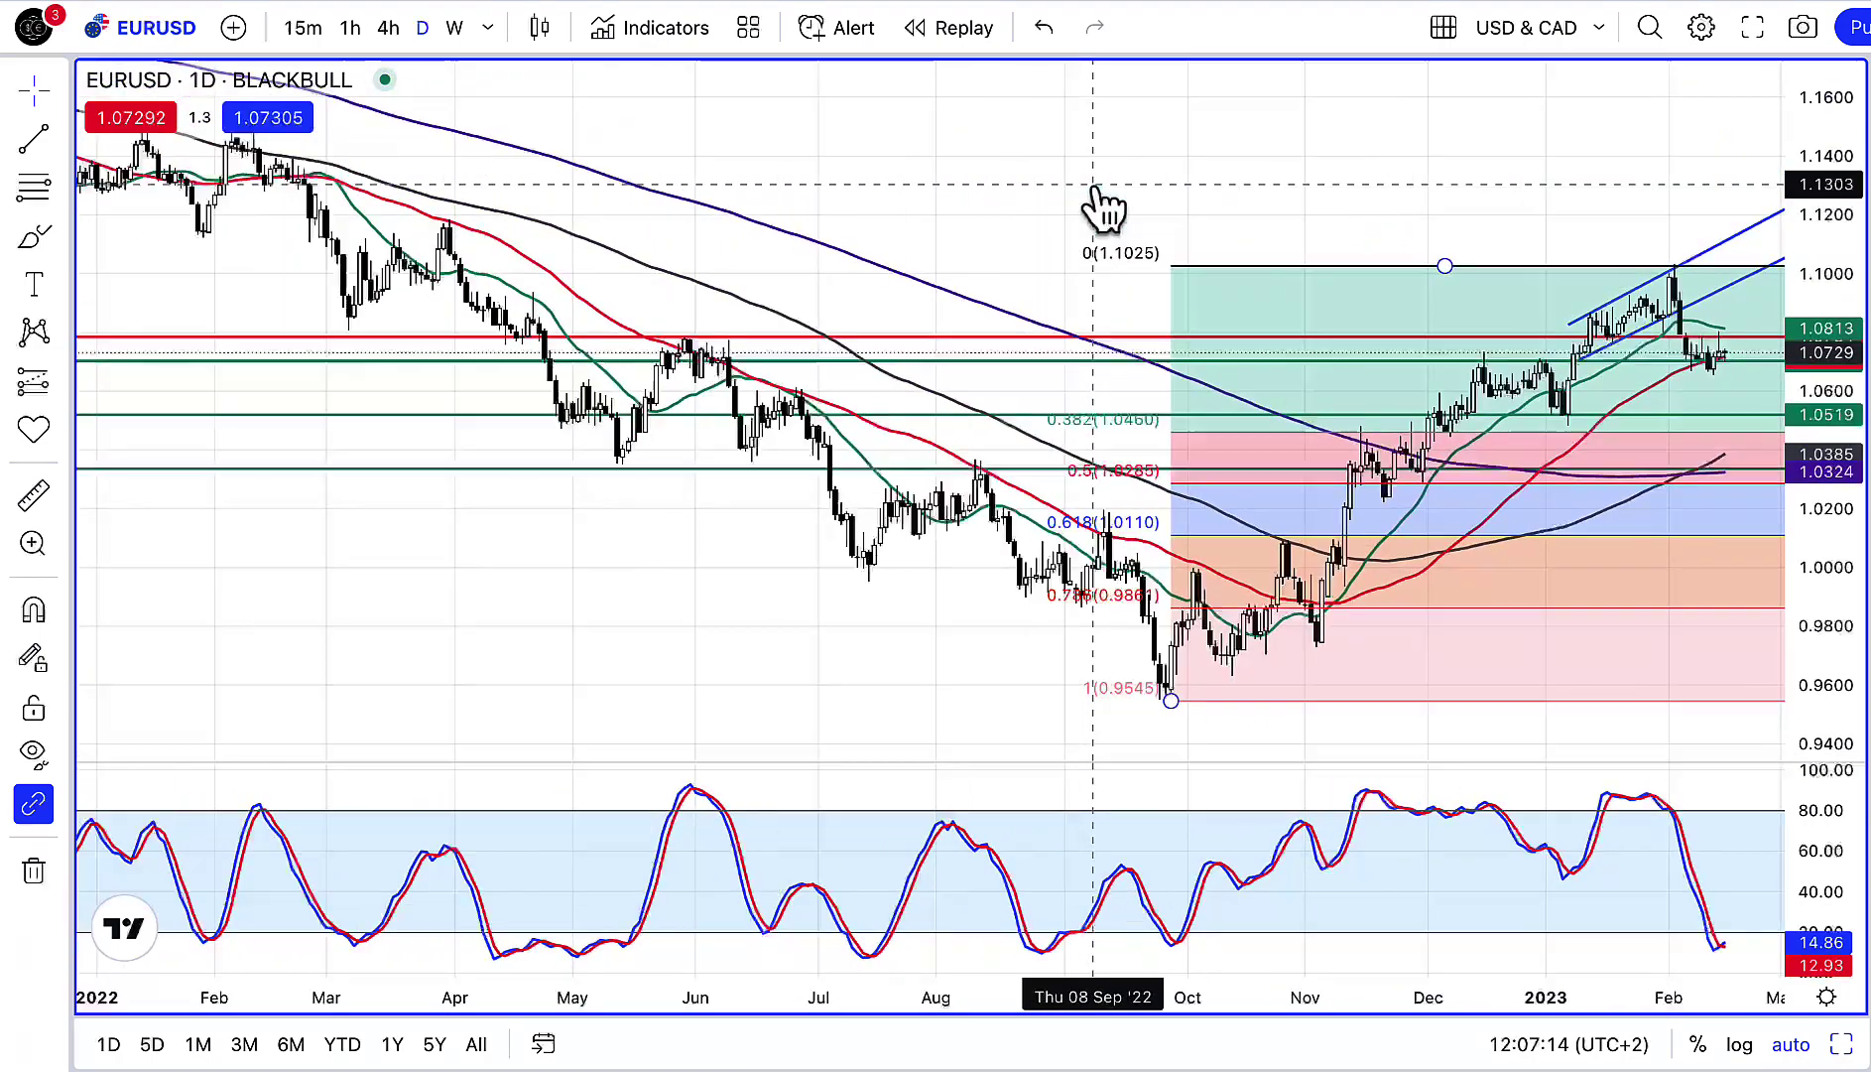
pyautogui.scroll(-5, 1093, 185)
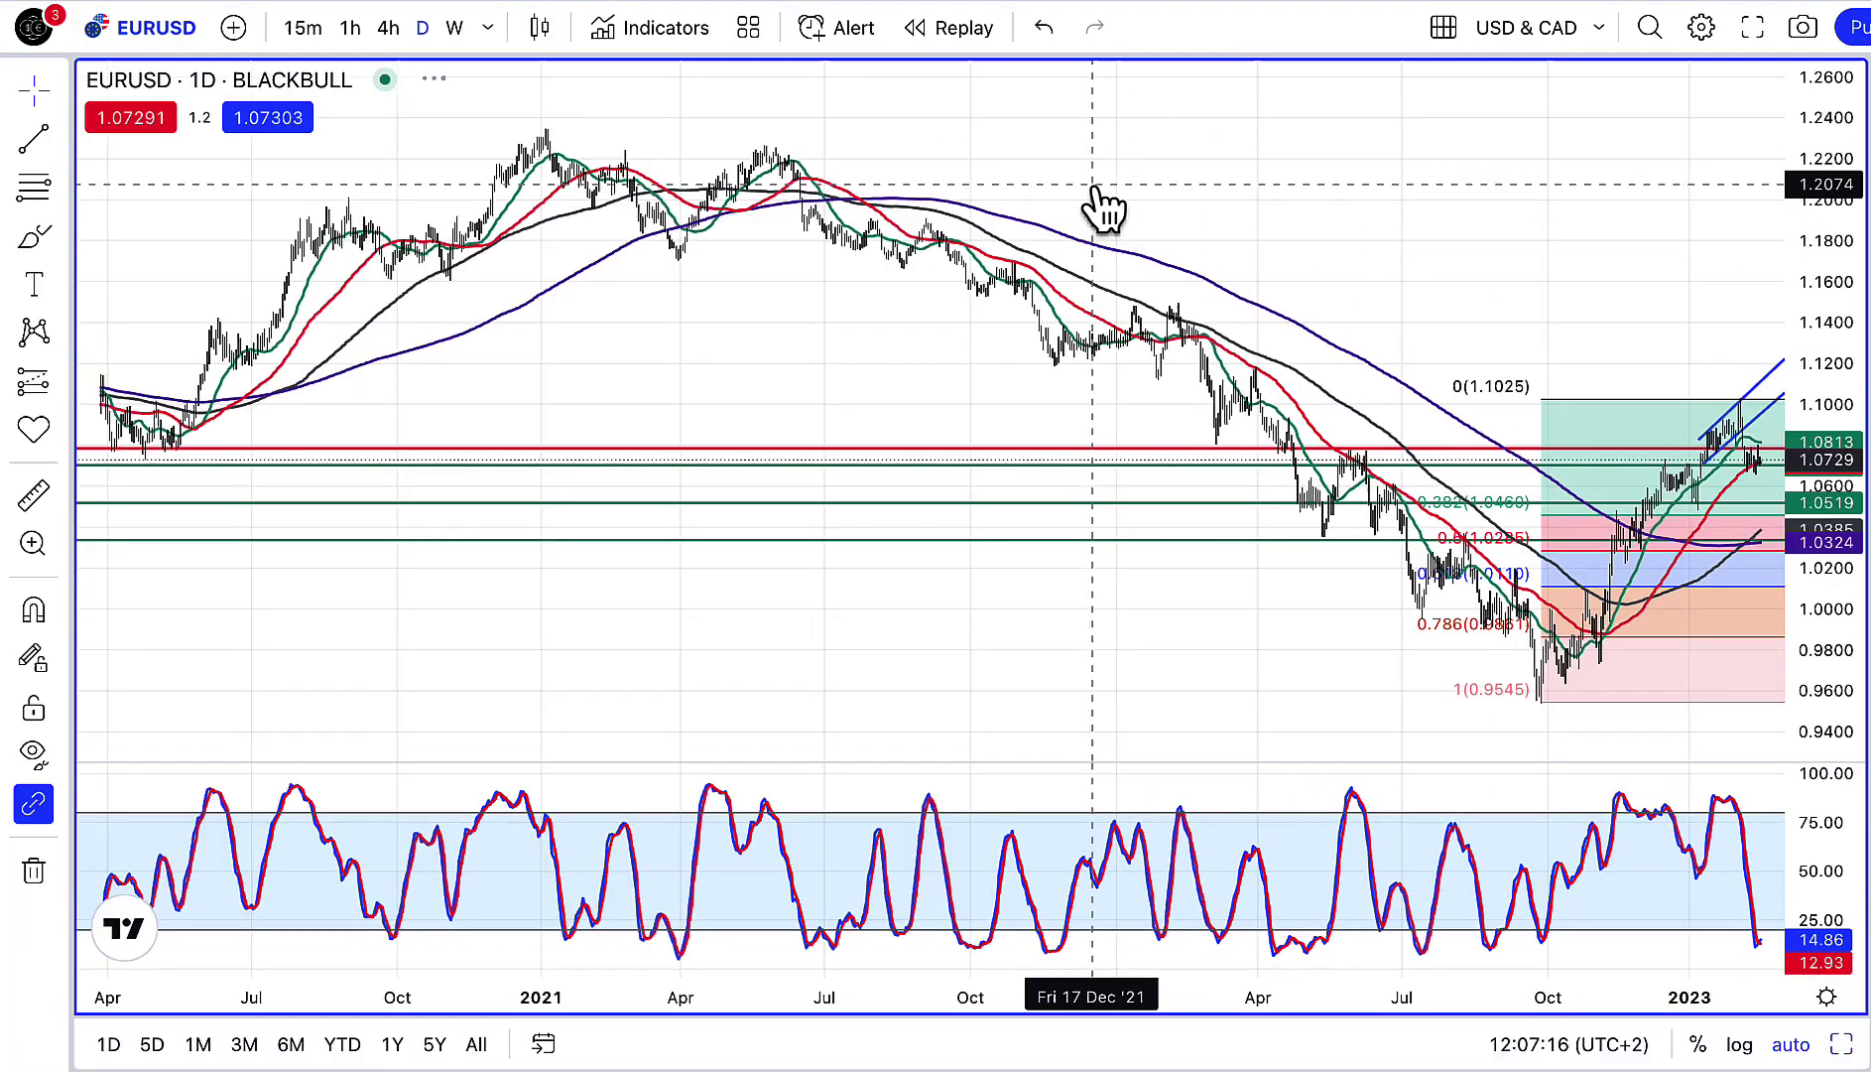
pyautogui.scroll(-5, 1093, 185)
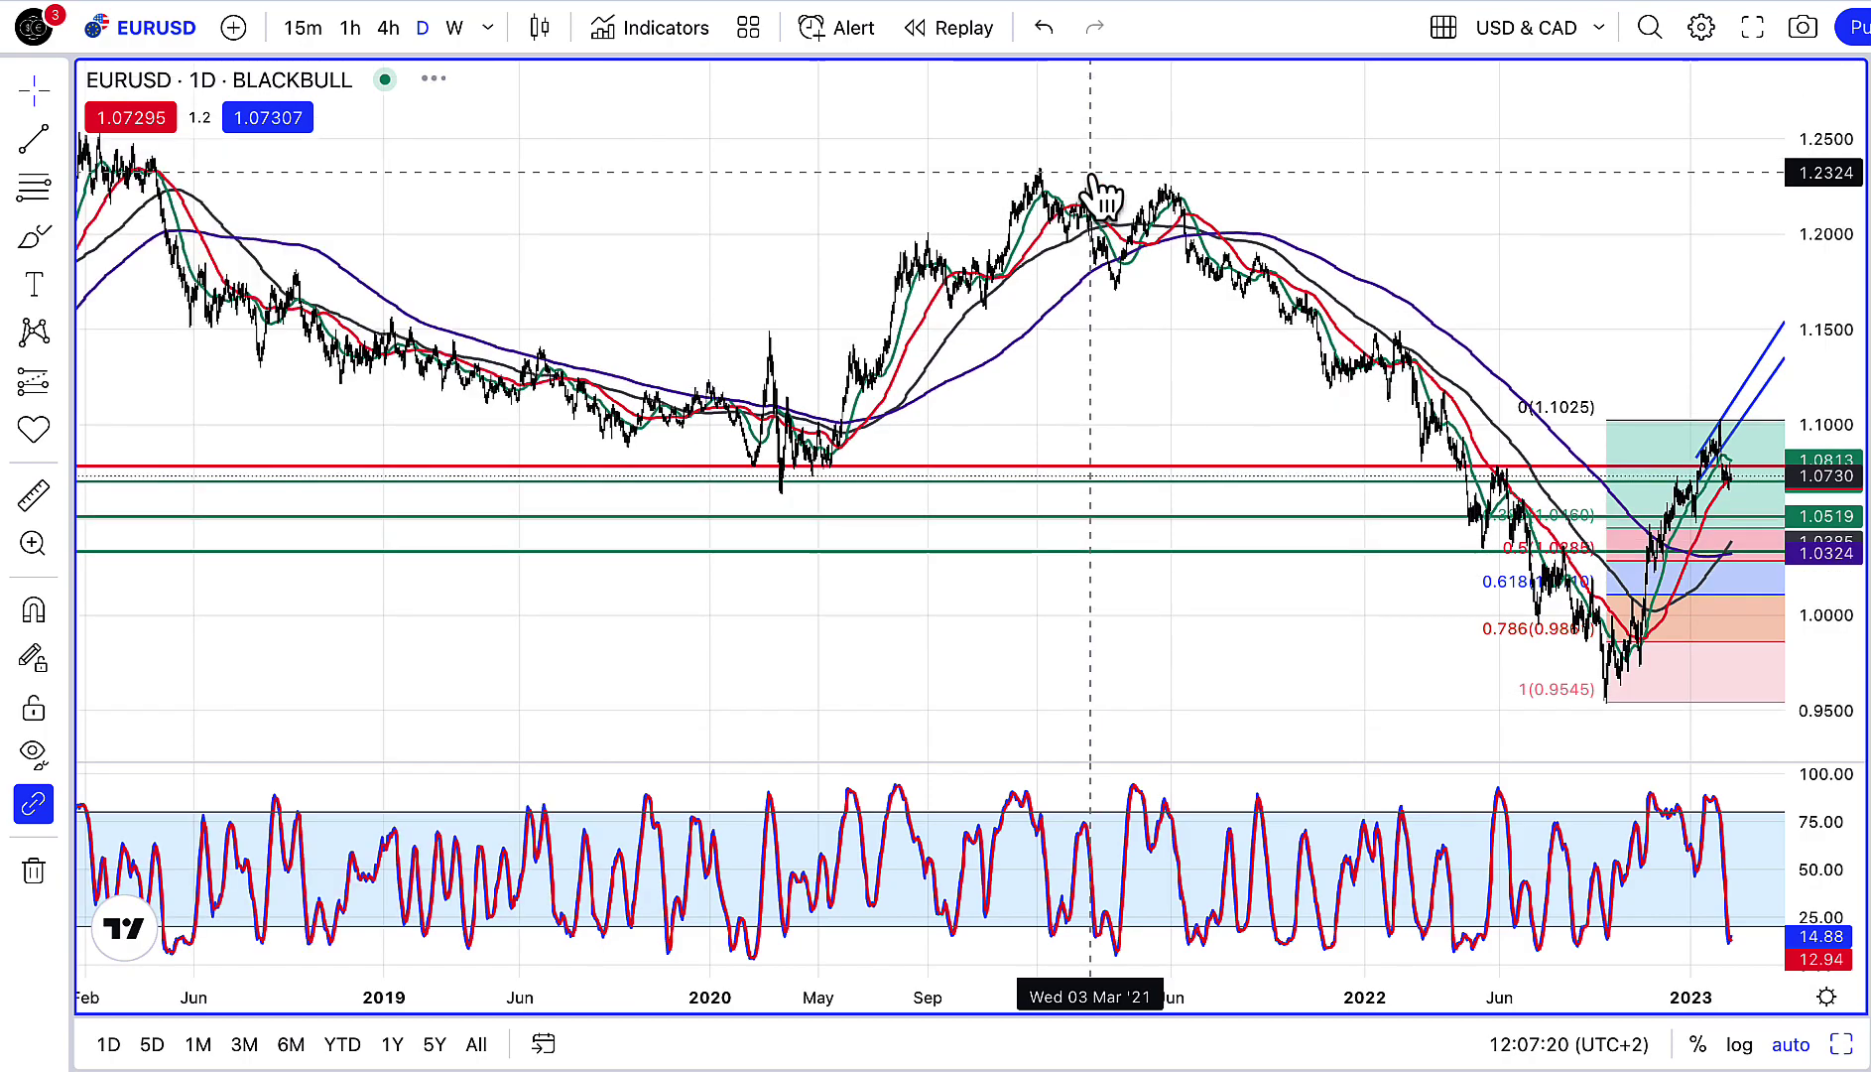
# Clone the red horizontal level and move the copy down to about 1.102.
pyautogui.click(1038, 469)
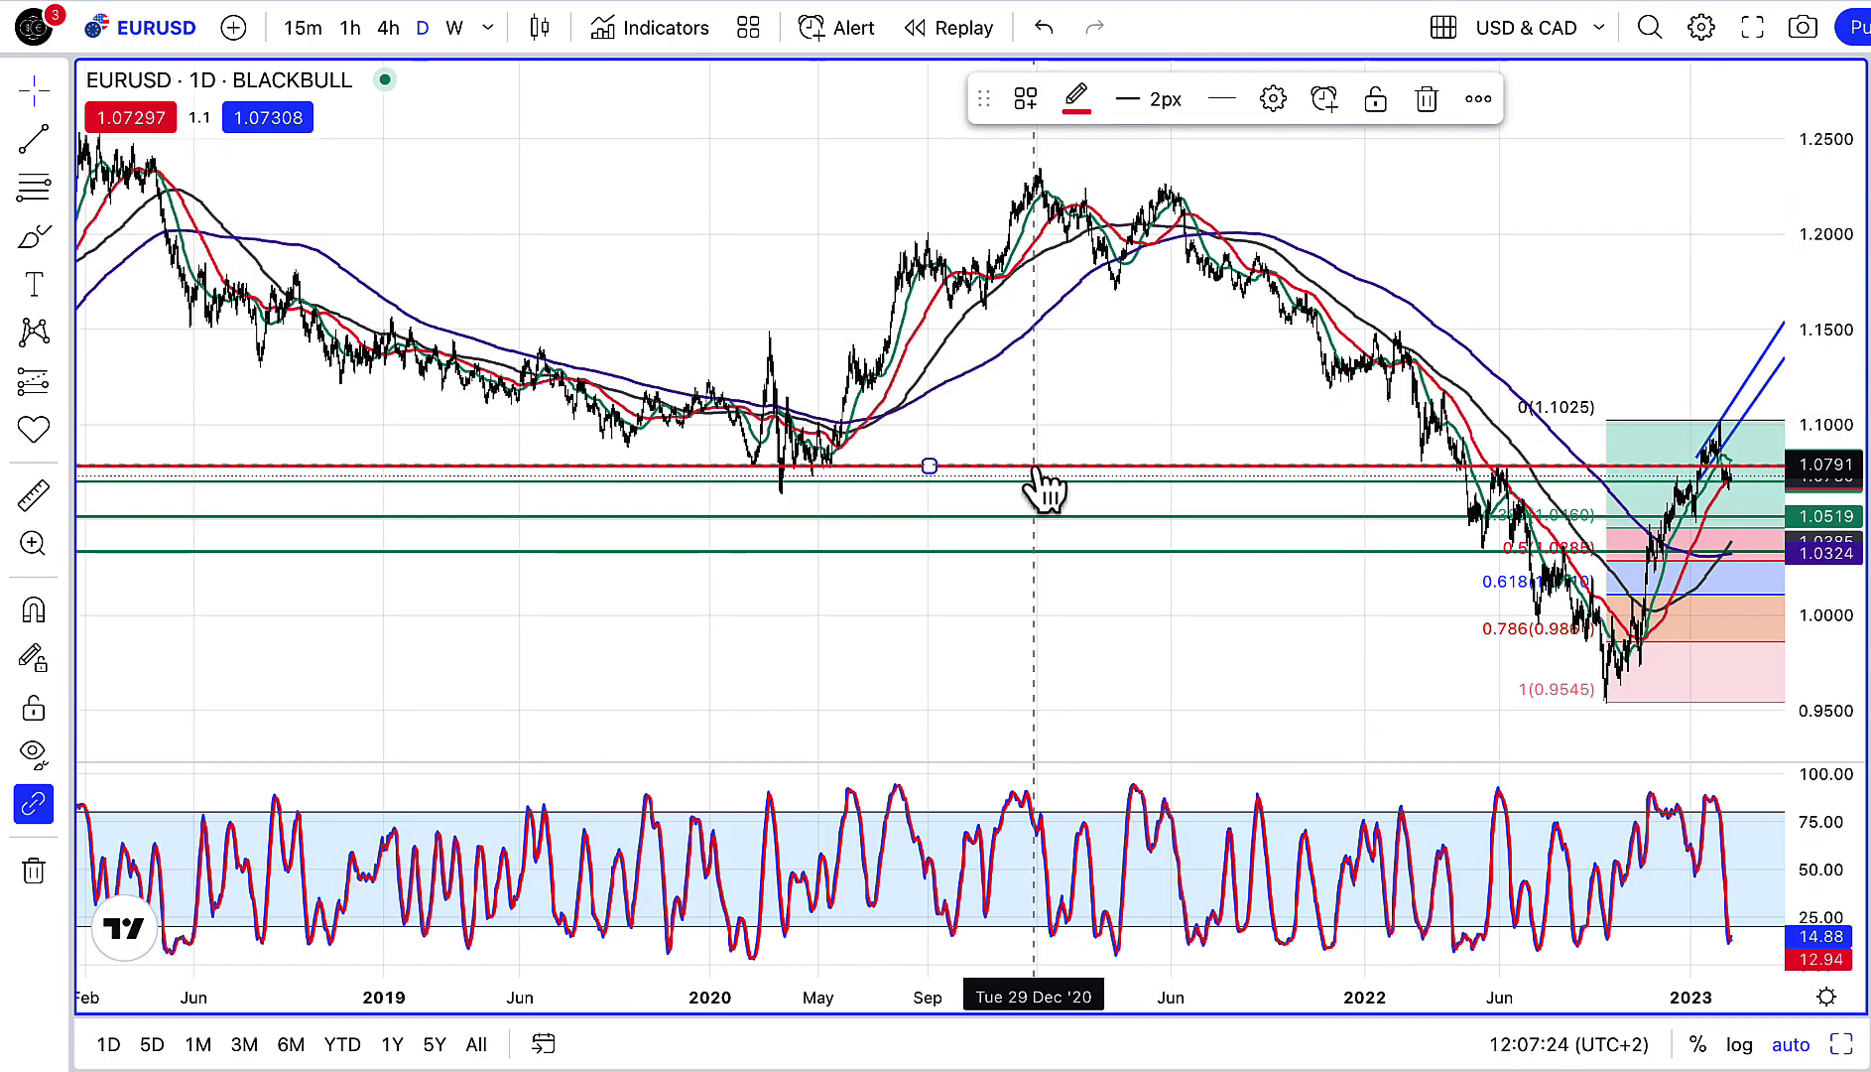
pyautogui.rightClick(1037, 467)
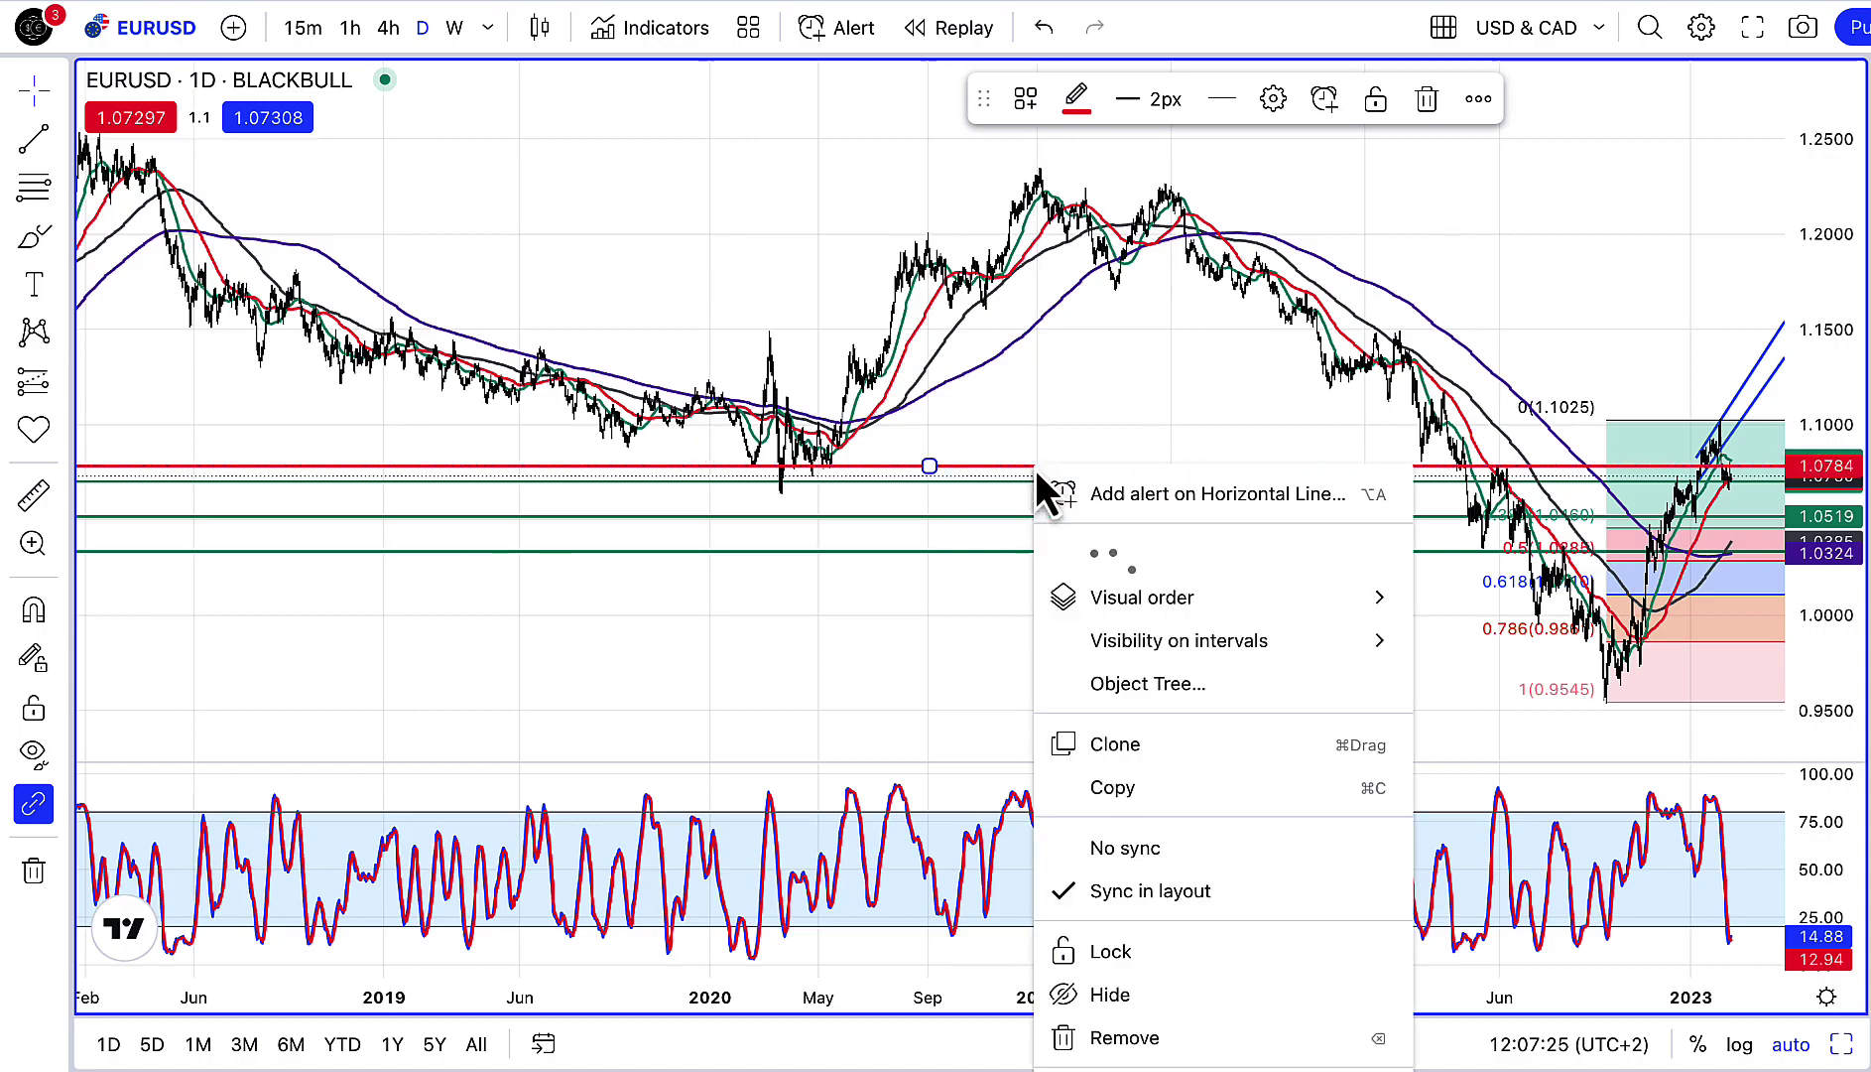
pyautogui.click(1134, 749)
pyautogui.moveTo(1180, 411); pyautogui.dragTo(1191, 435)
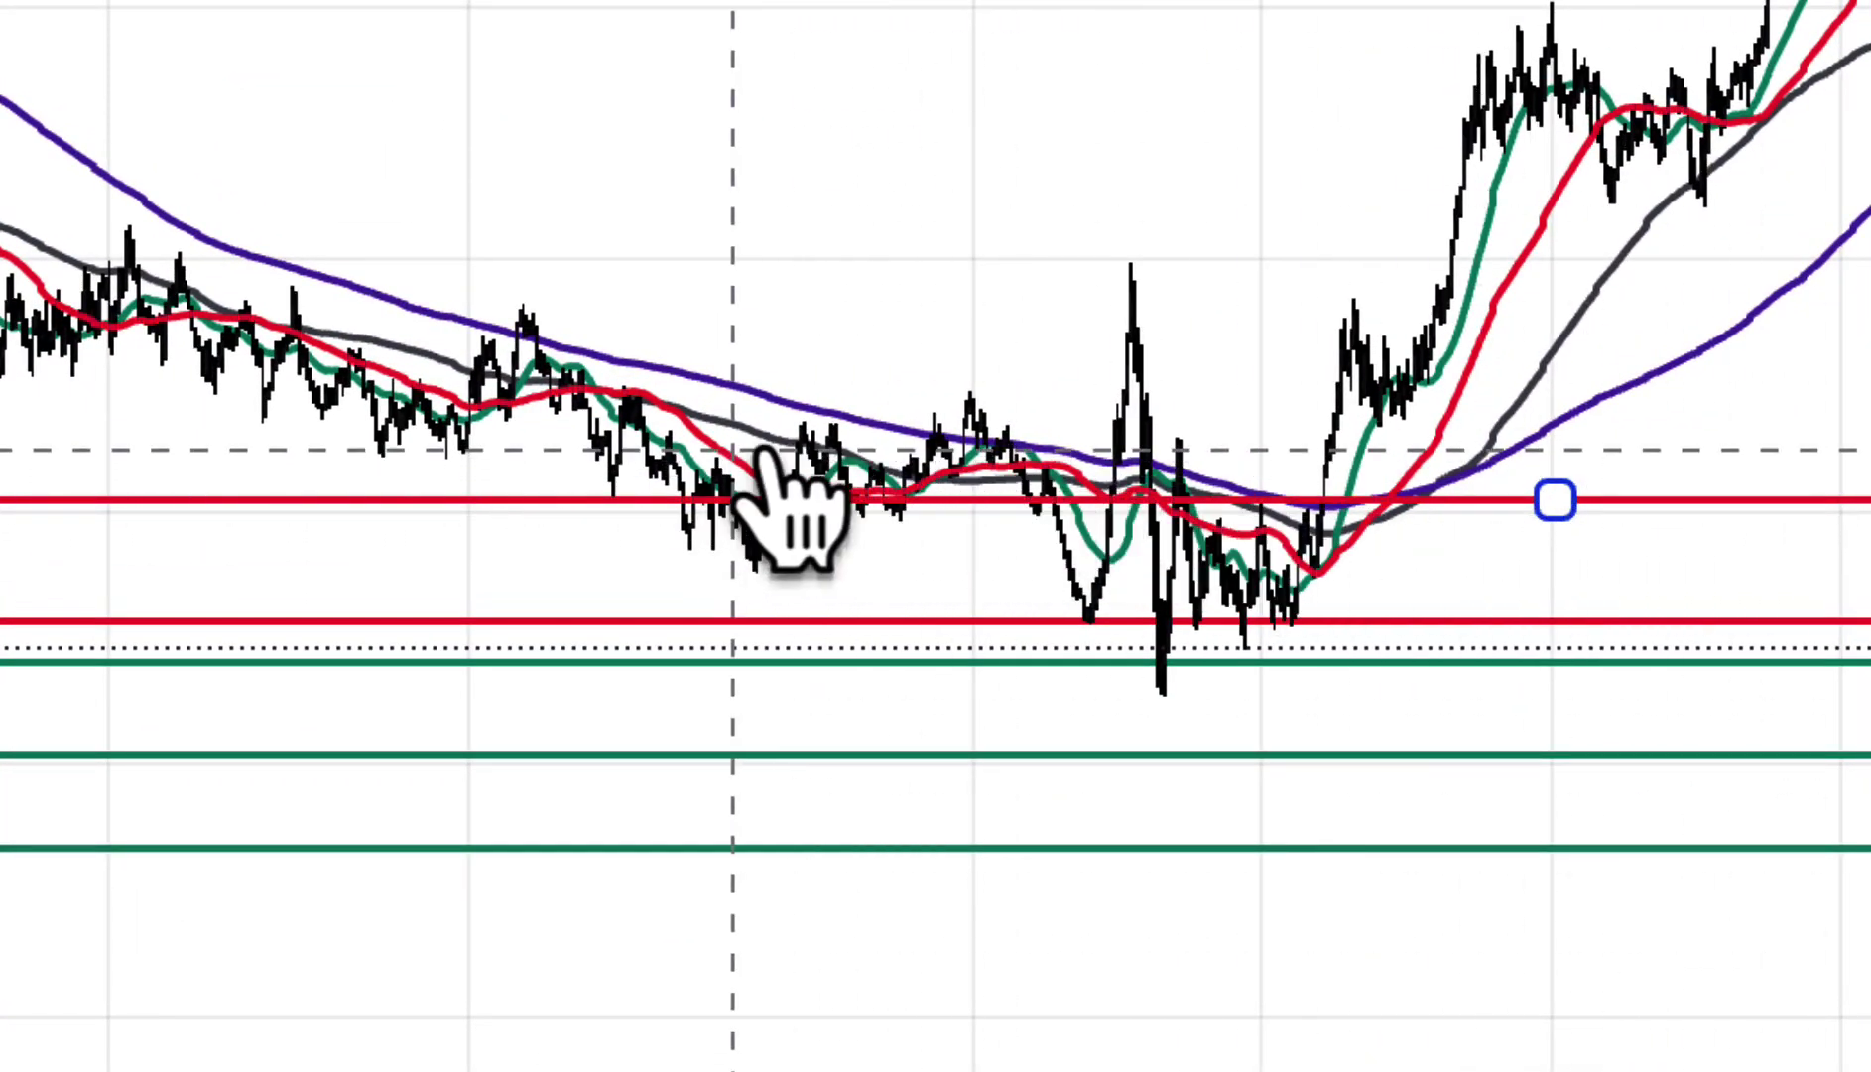
pyautogui.click(1253, 201)
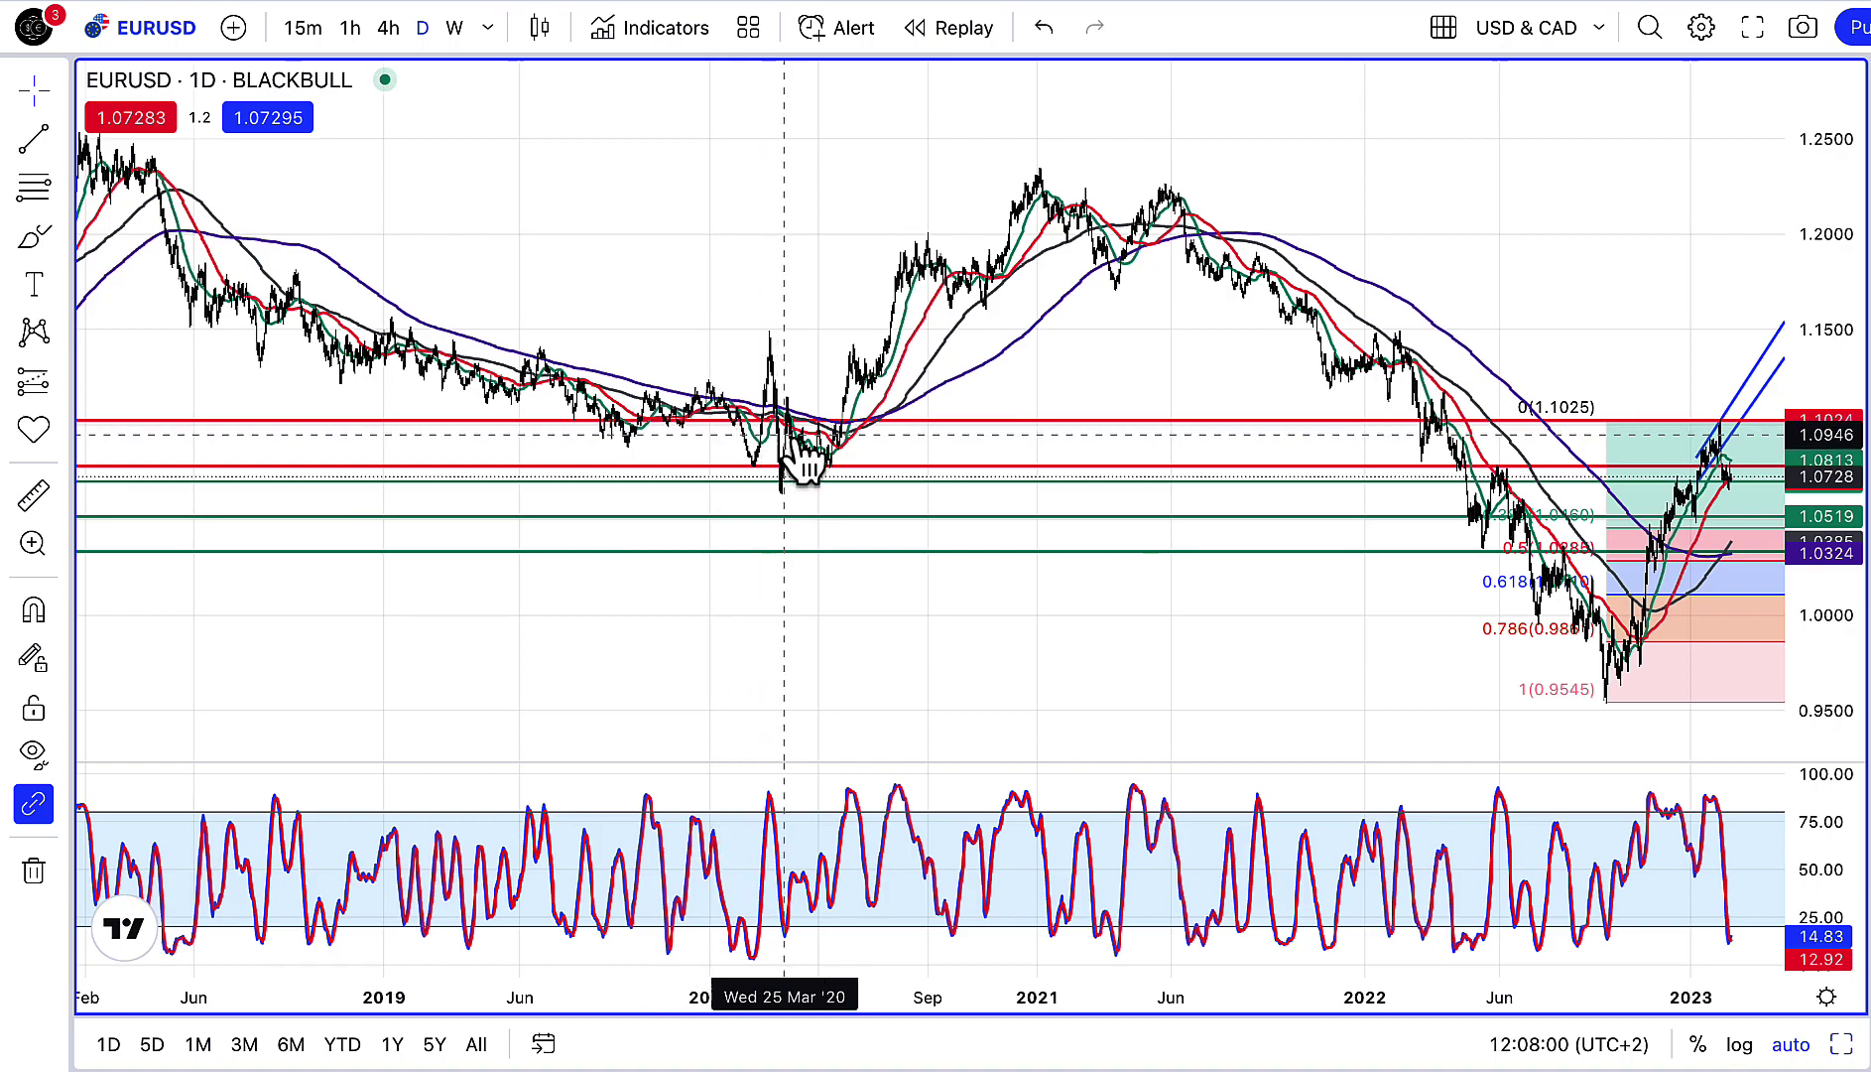
pyautogui.click(739, 421)
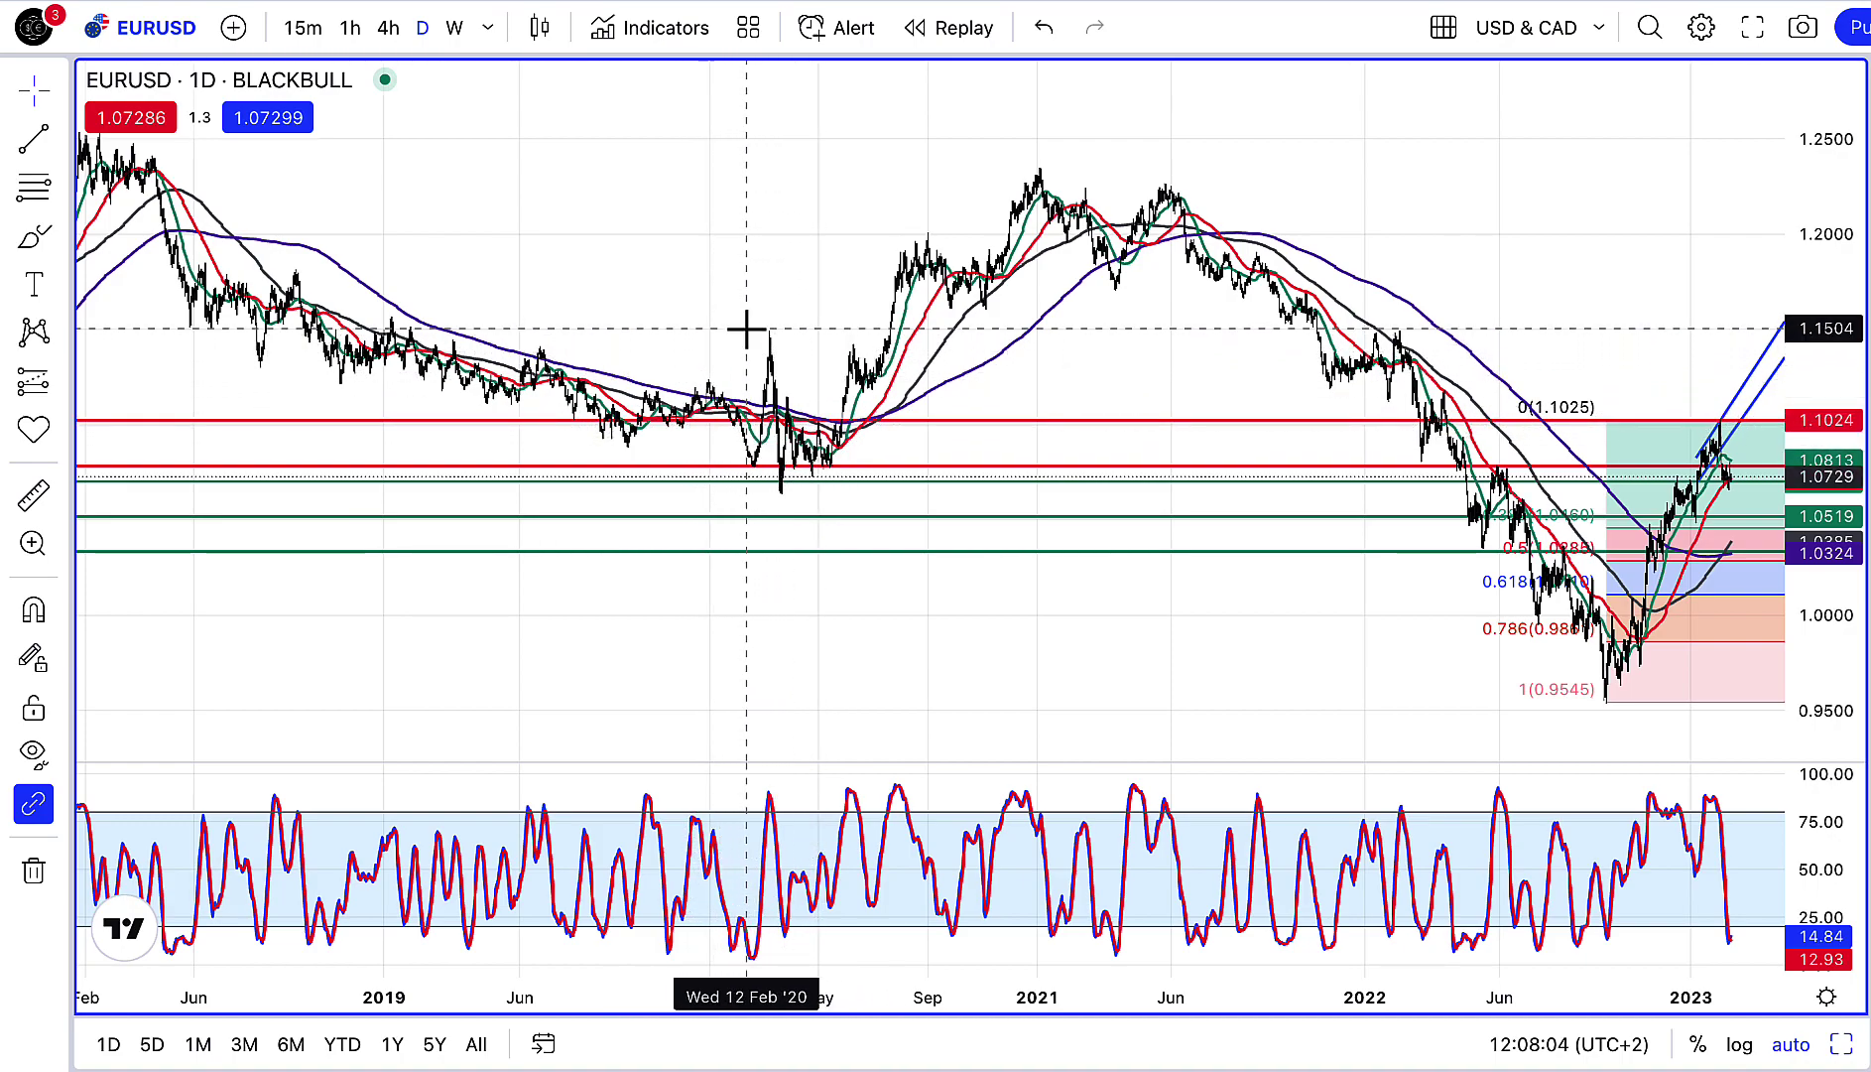
# Zoom and pan the chart to late October through early February around the rising channel.
pyautogui.scroll(2, 1204, 360)
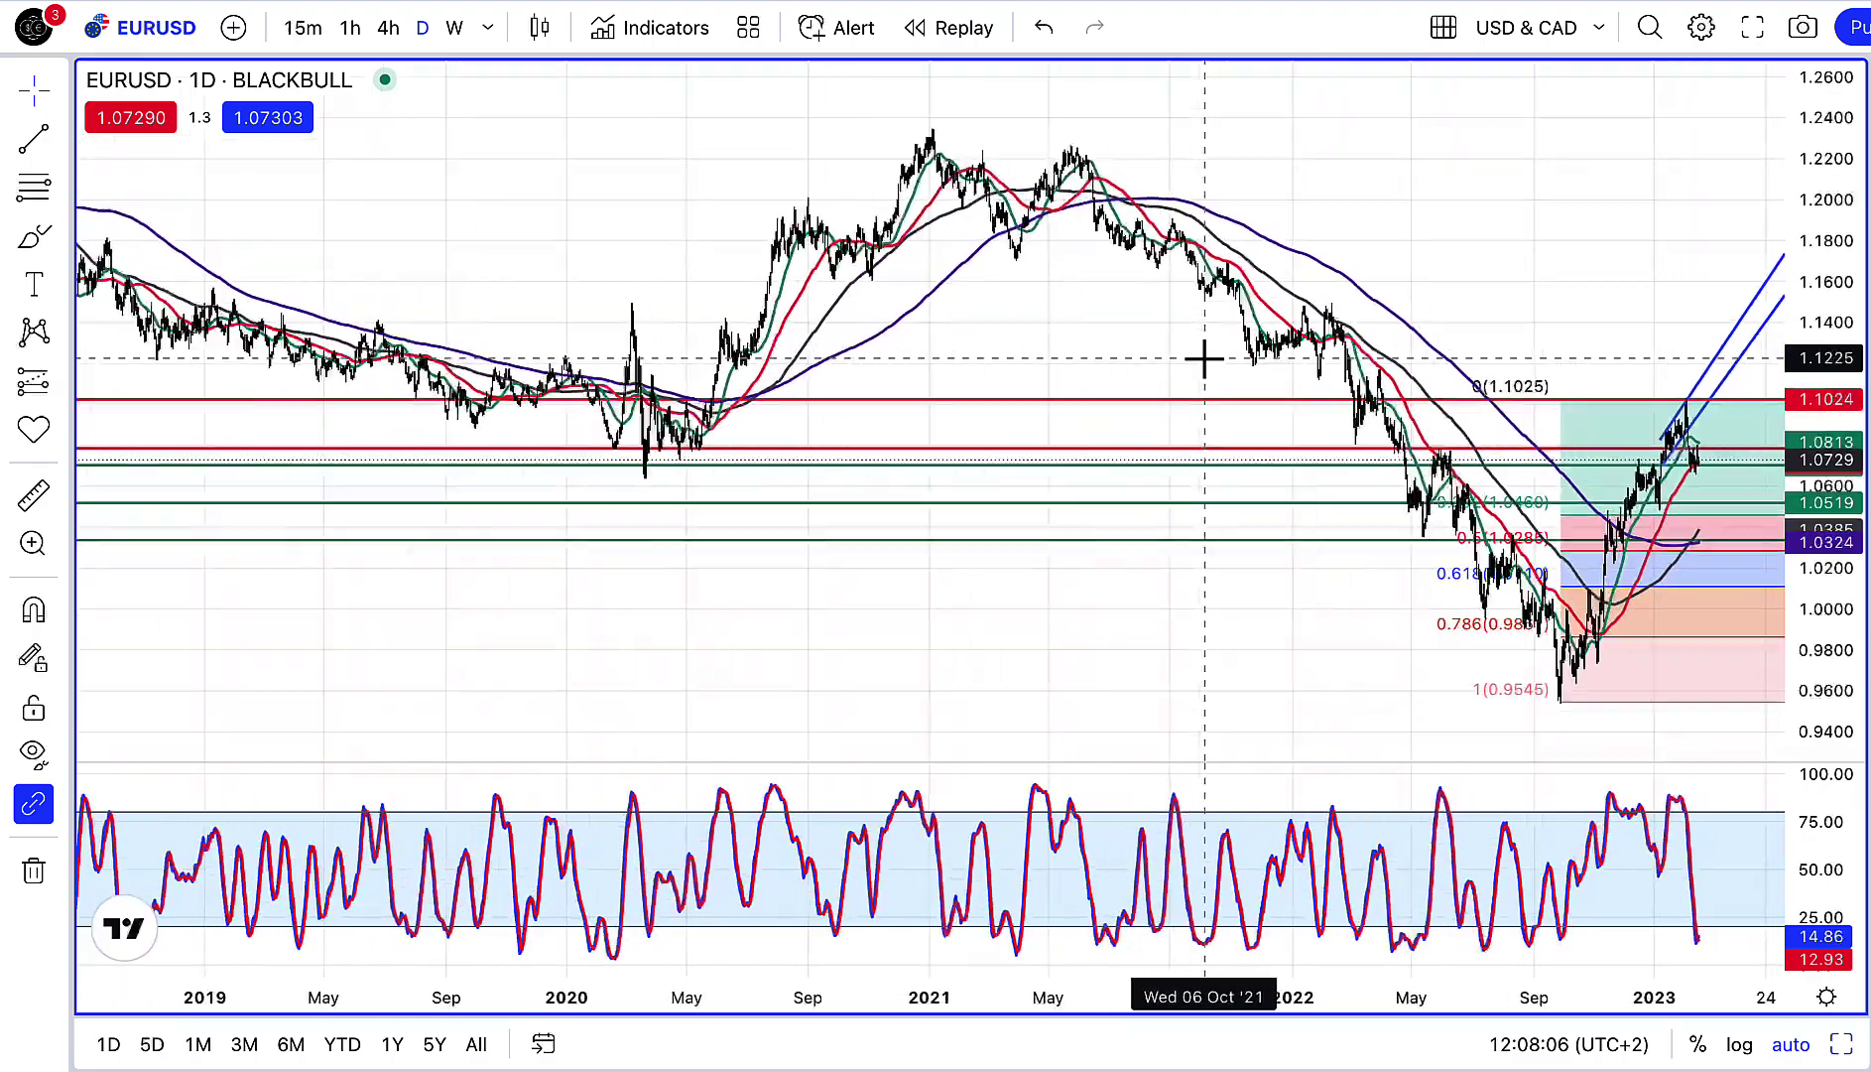
pyautogui.scroll(5, 1204, 359)
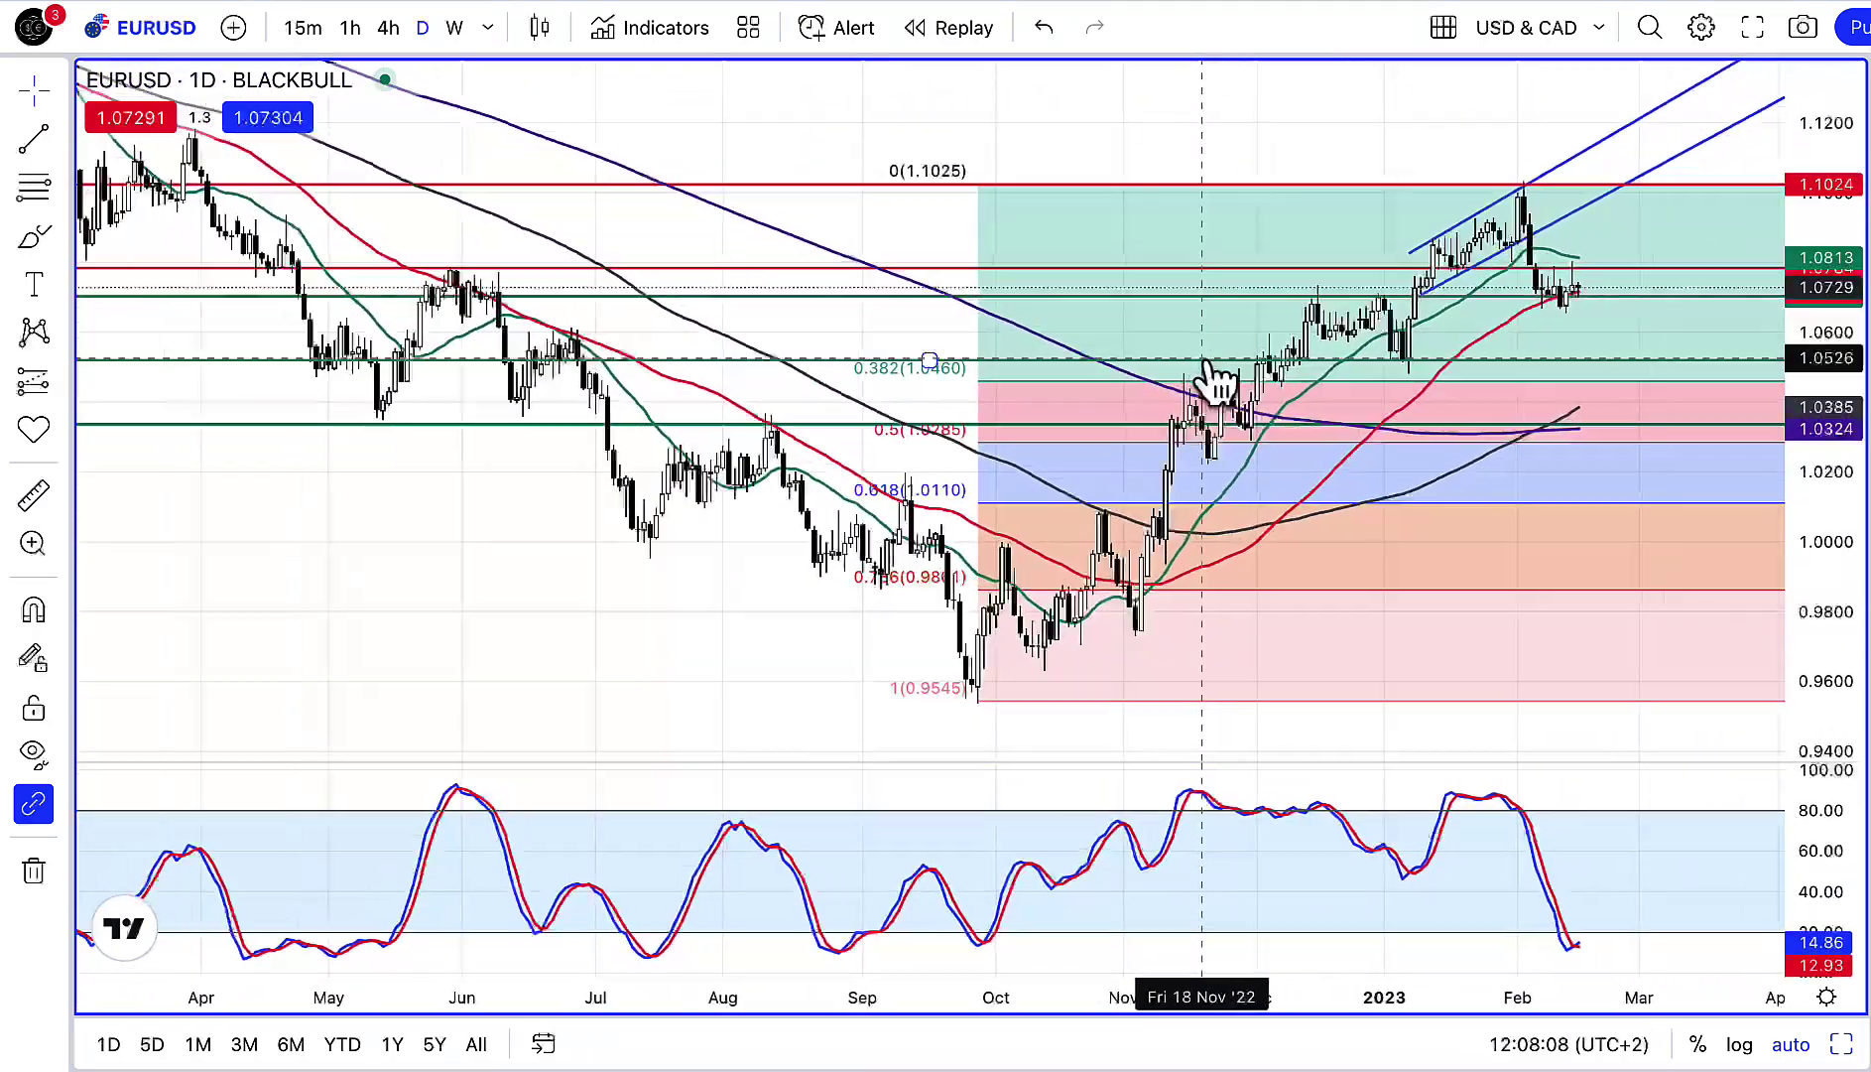
pyautogui.scroll(5, 1204, 362)
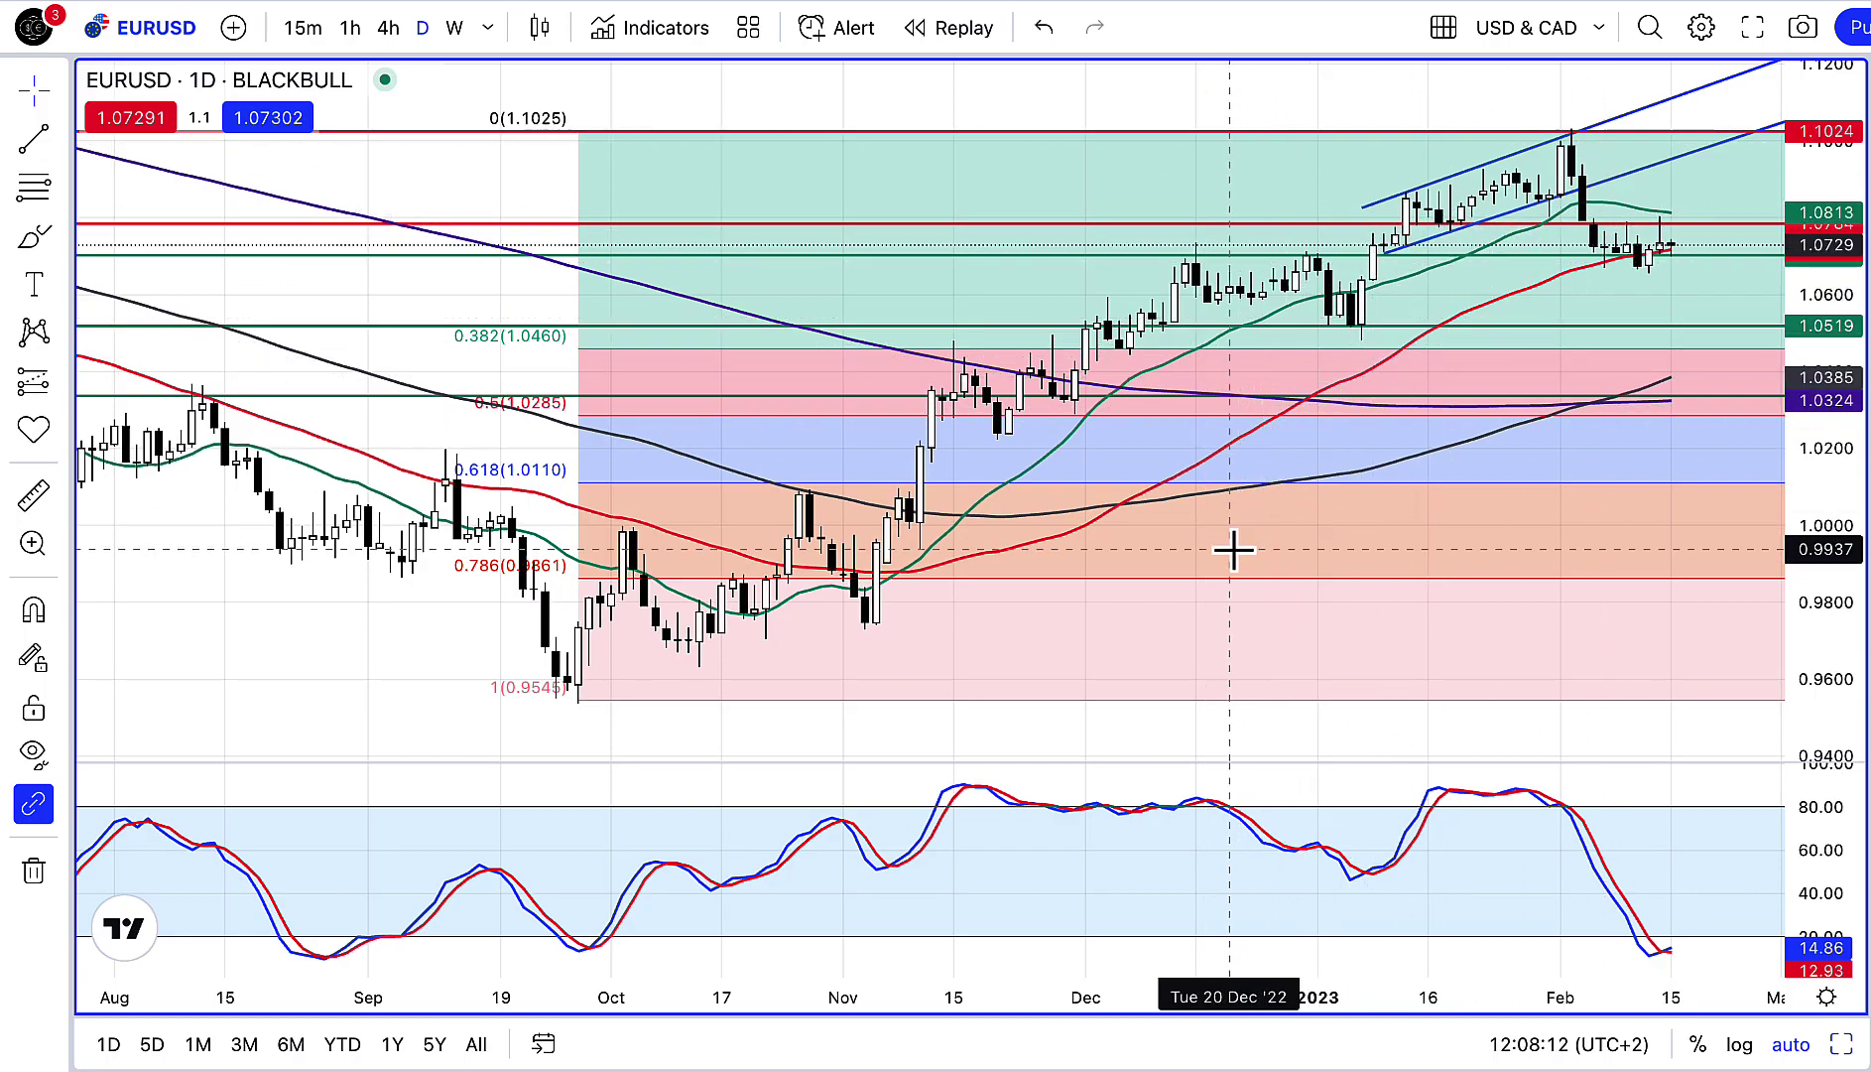
pyautogui.scroll(3, 1233, 549)
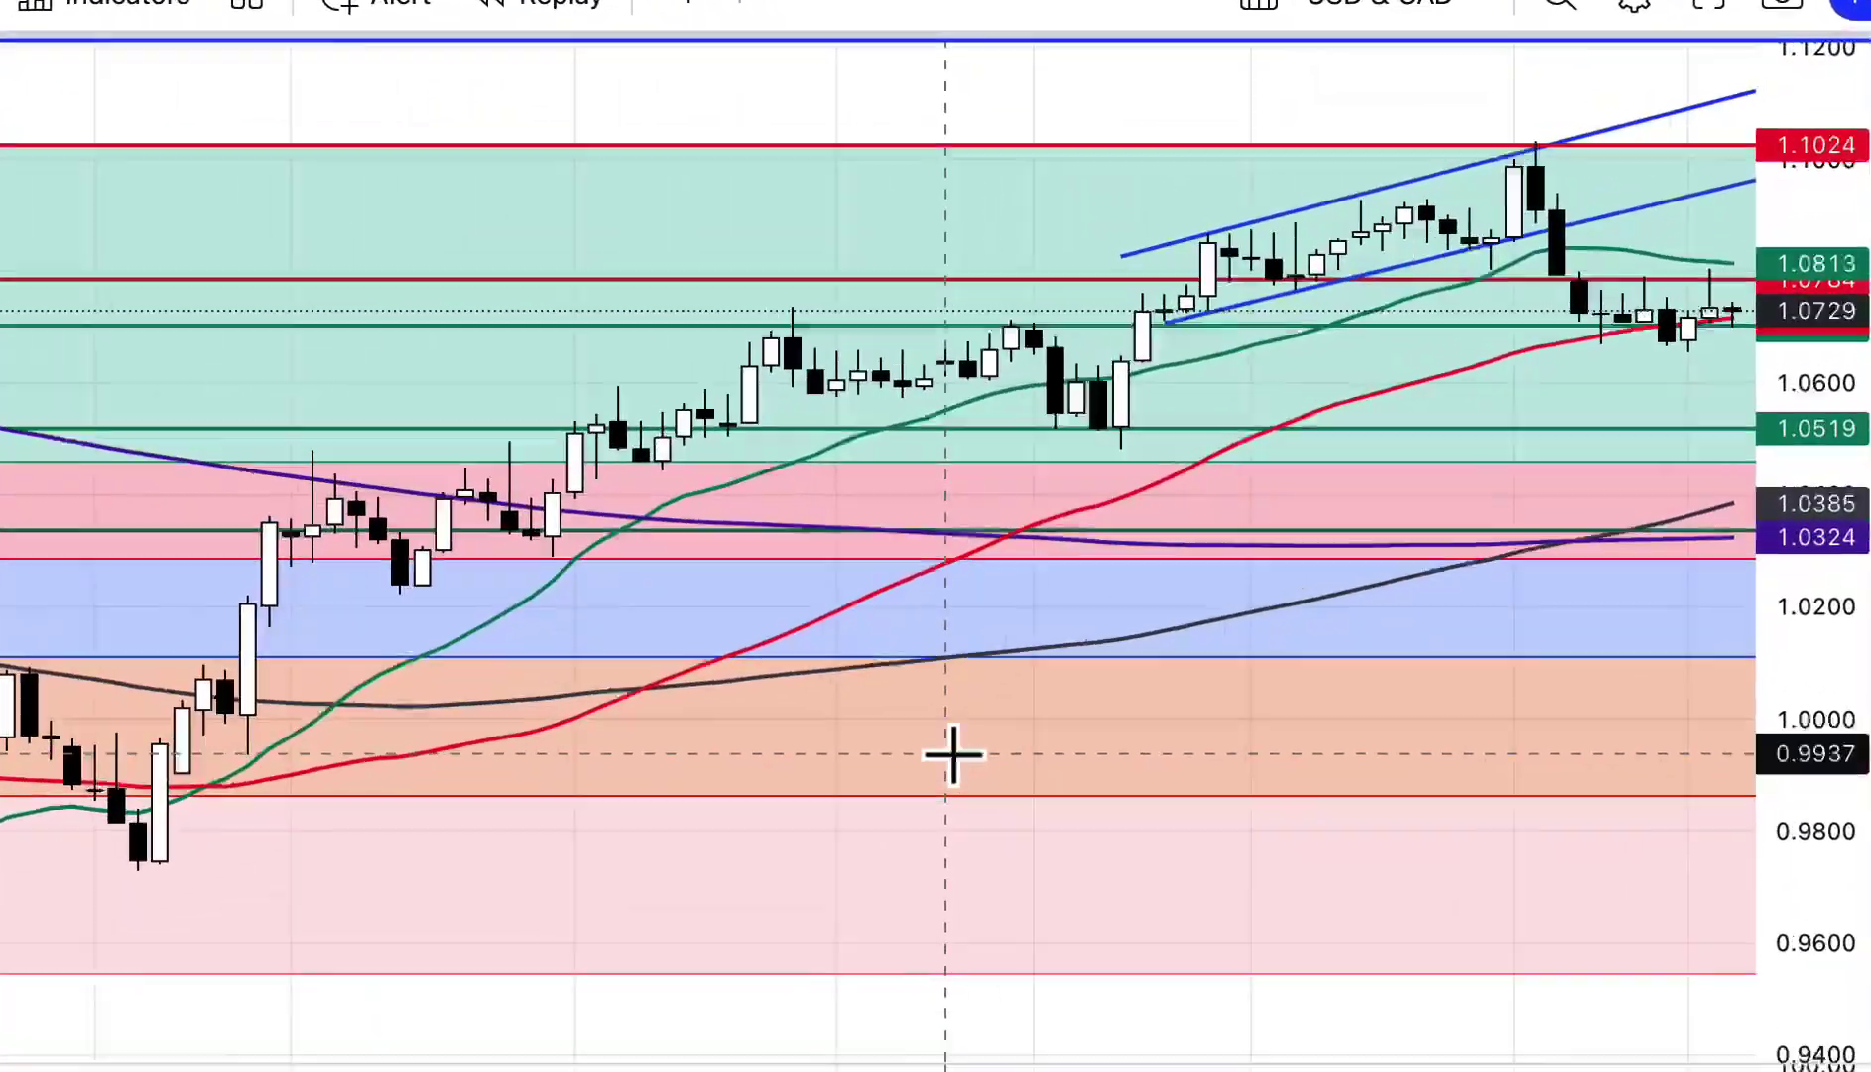
pyautogui.hscroll(-5, 707, 932)
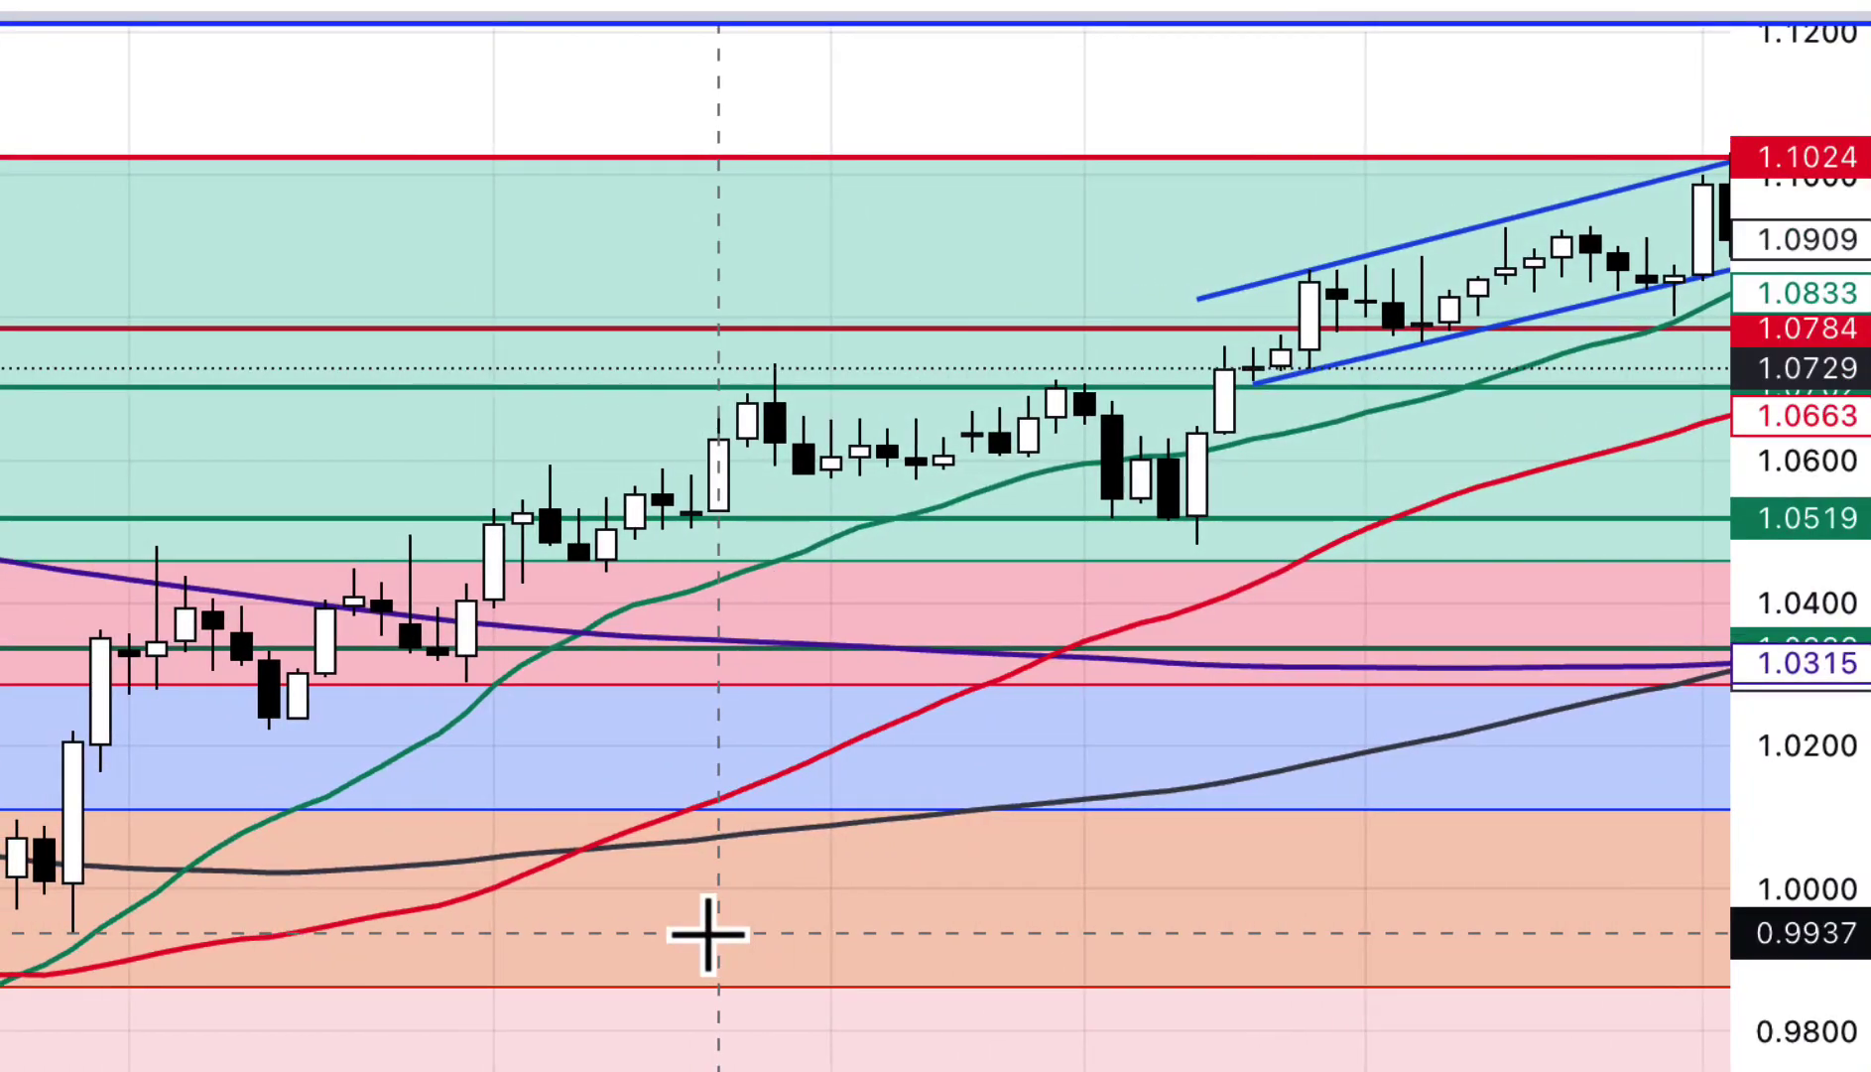
pyautogui.hscroll(-1, 707, 933)
pyautogui.scroll(3, 708, 932)
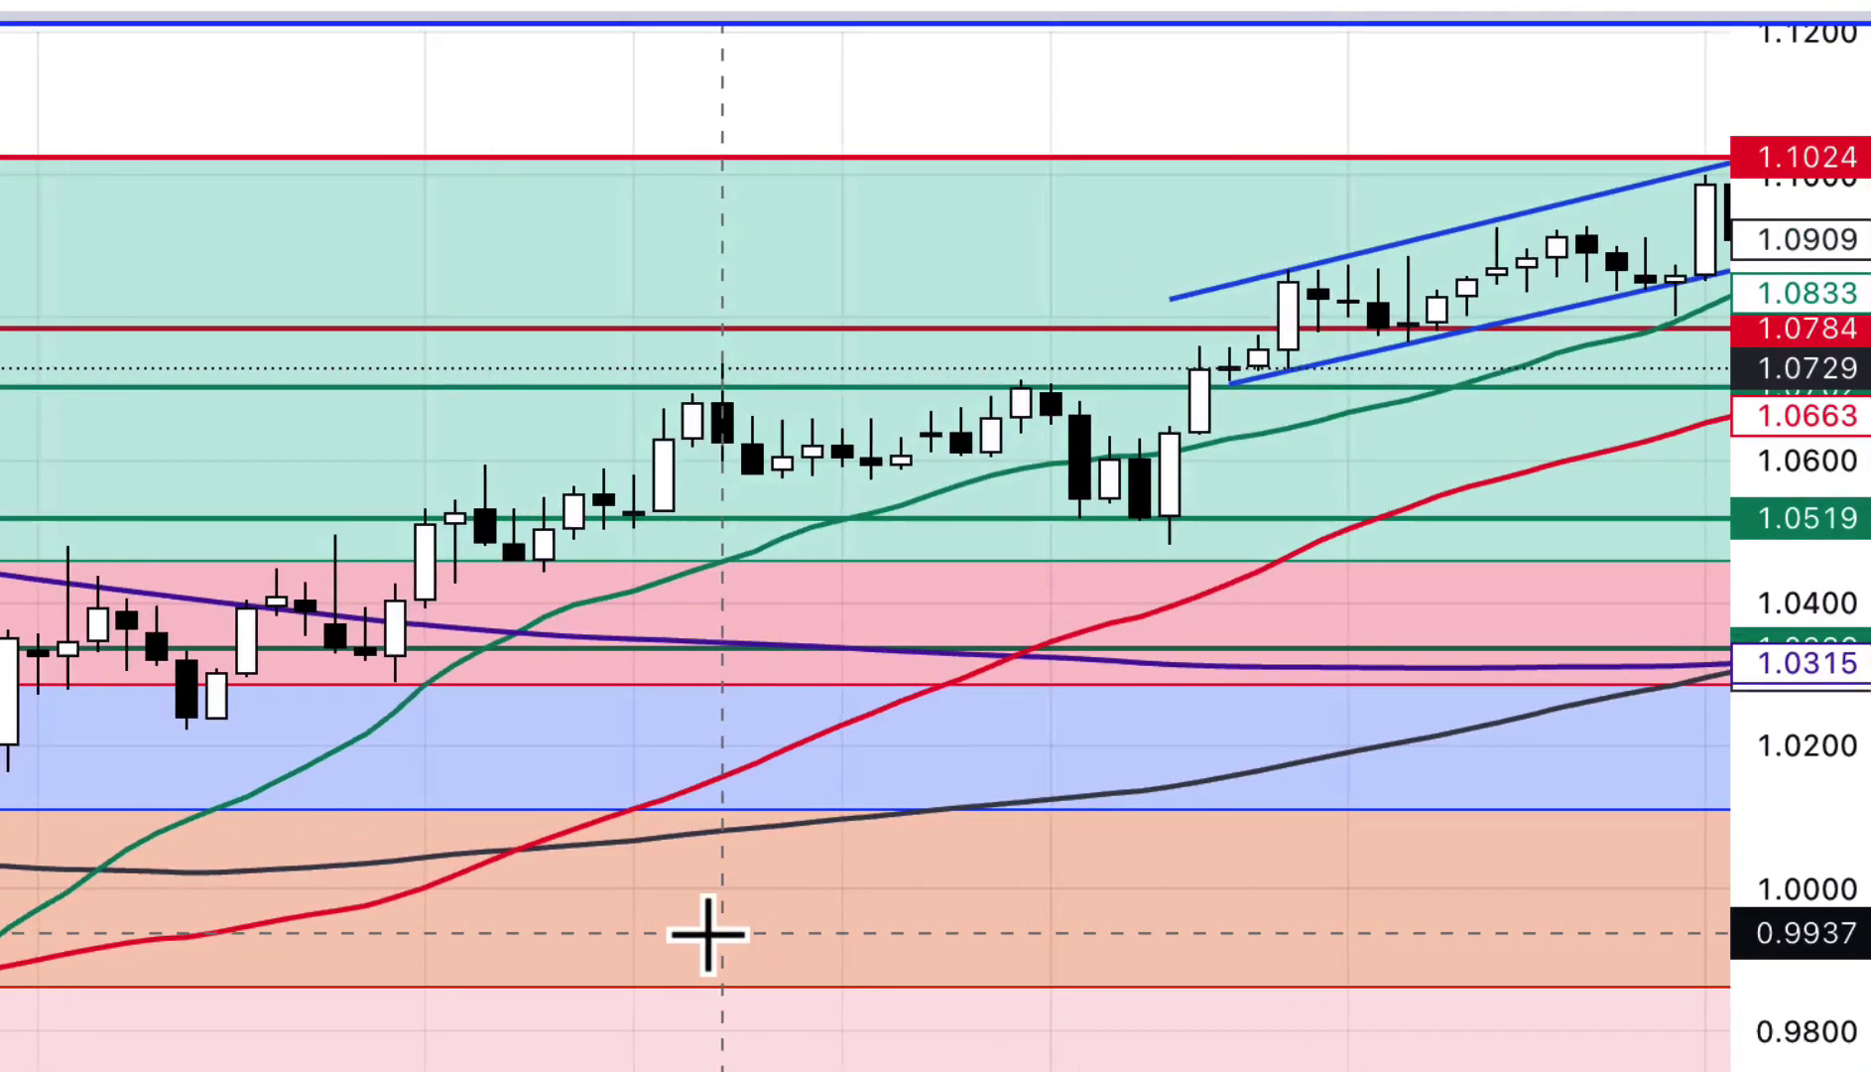
pyautogui.hscroll(-2, 707, 933)
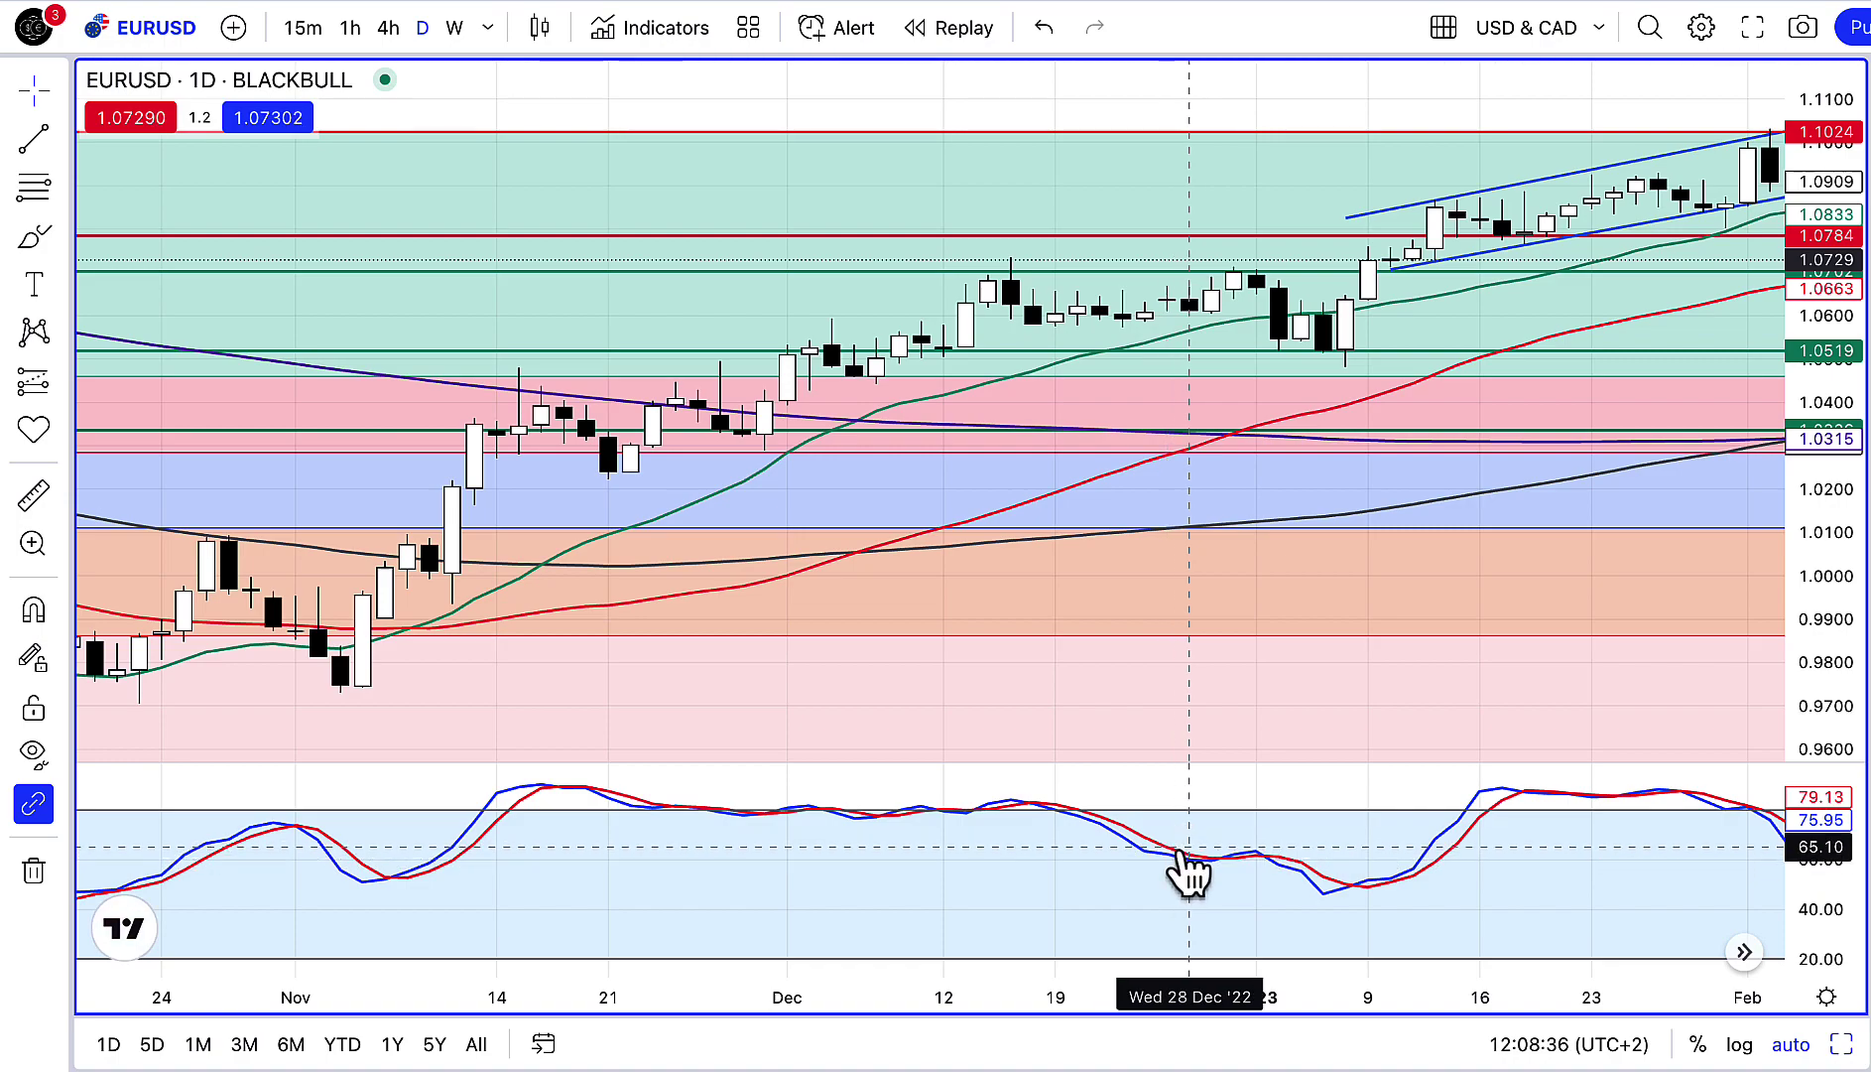
# Remove the Stochastic indicator pane from the EURUSD chart.
pyautogui.rightClick(1187, 873)
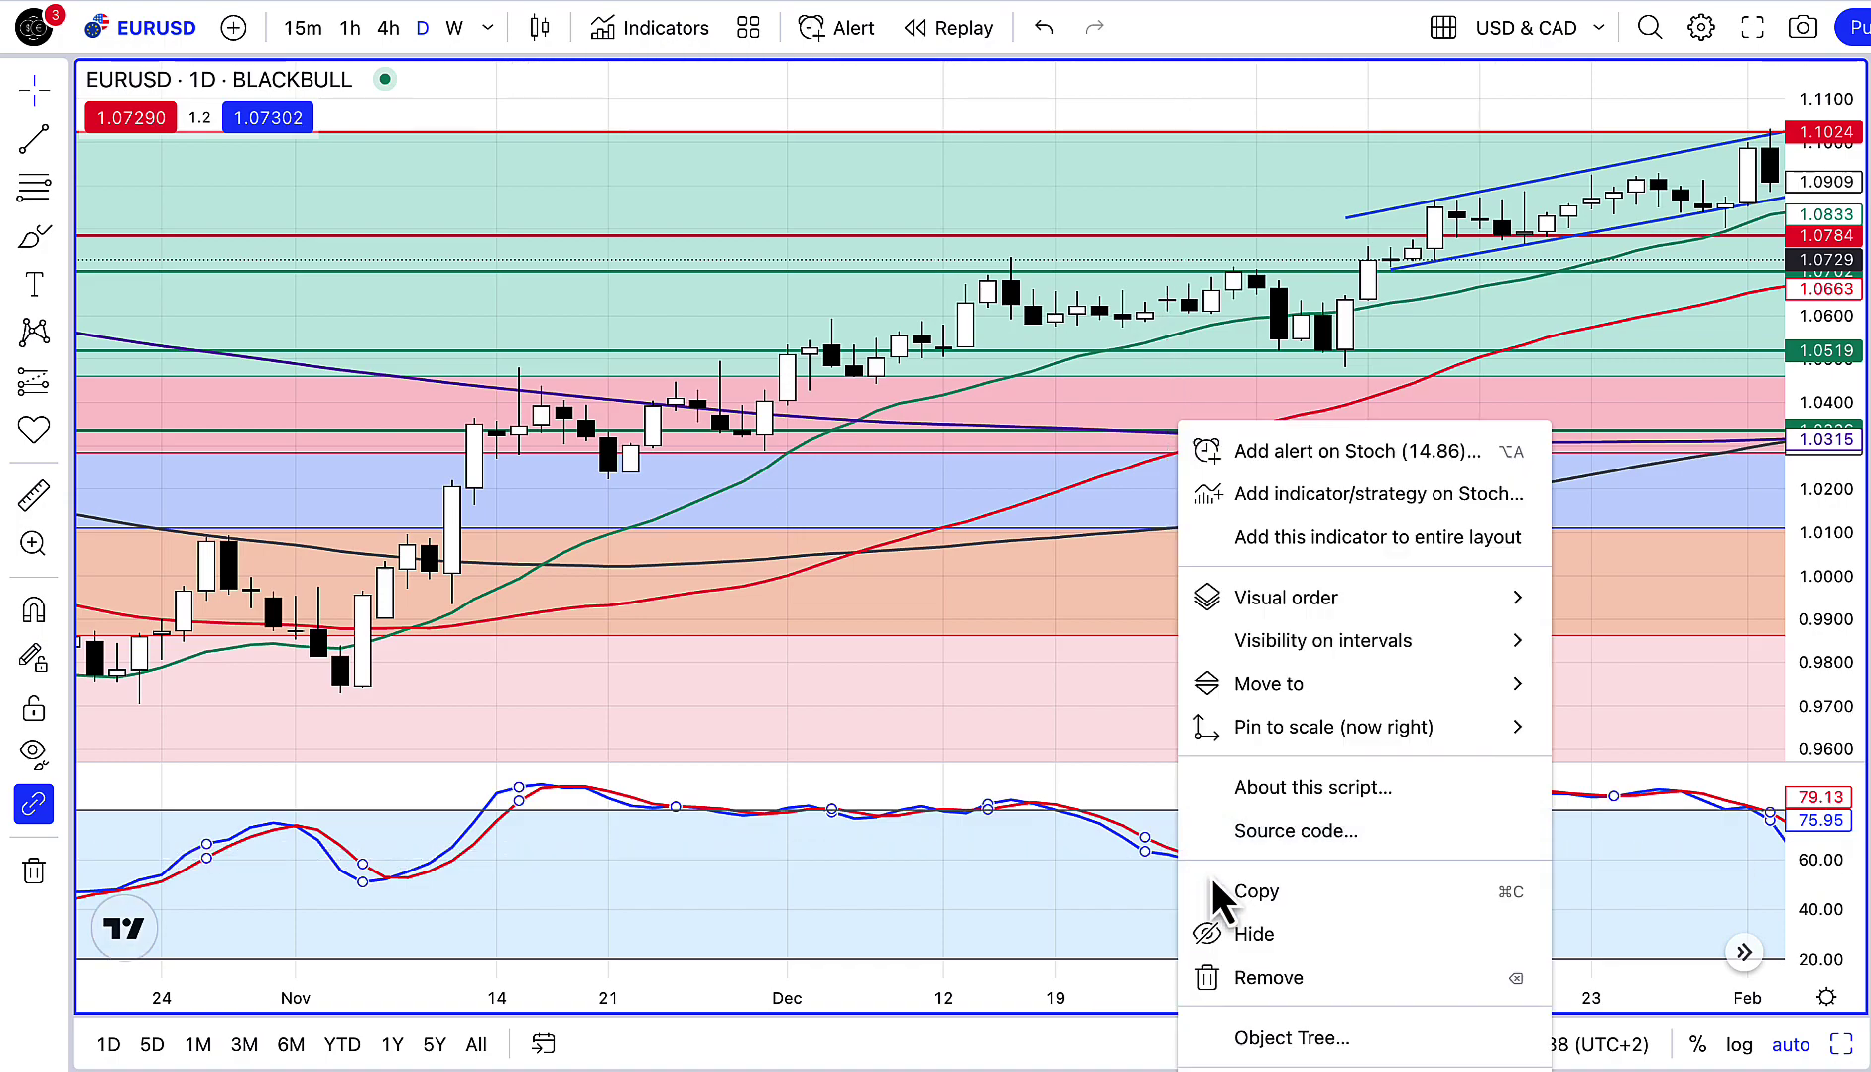
pyautogui.click(1287, 987)
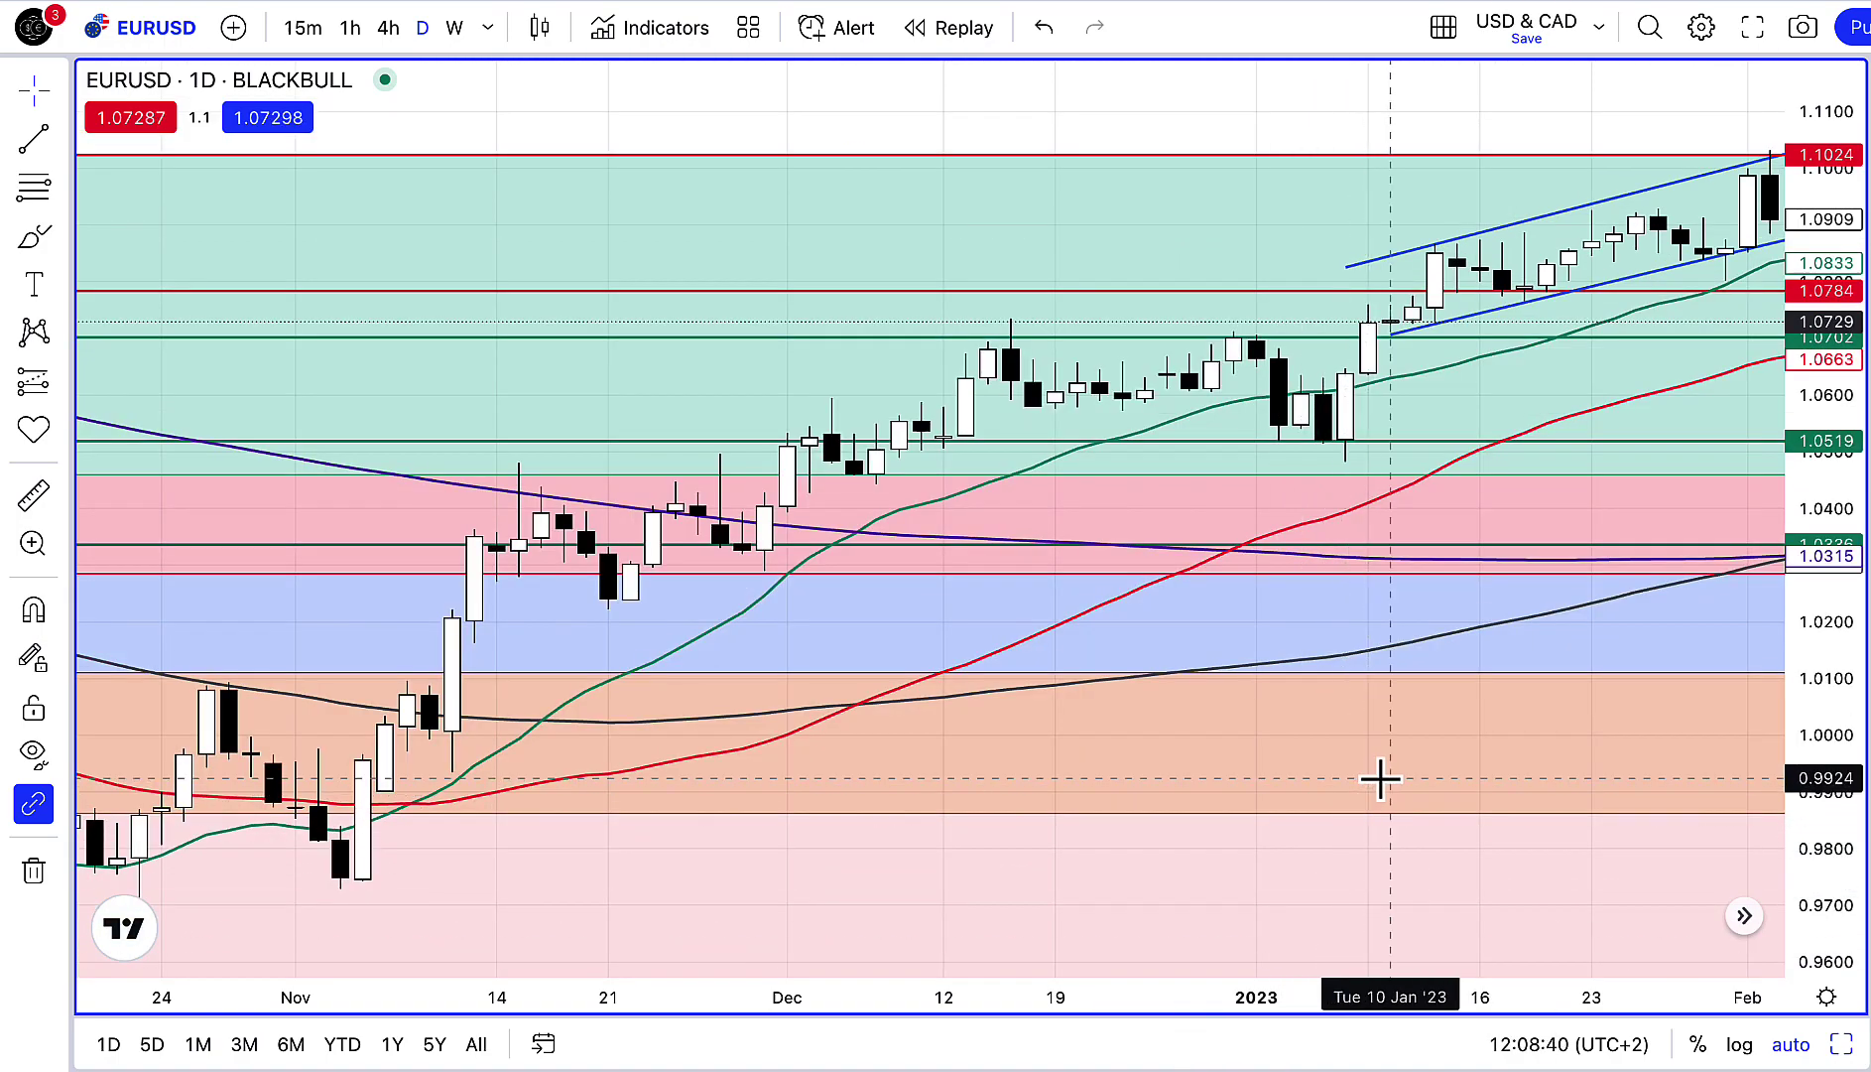
pyautogui.hscroll(-3, 1379, 779)
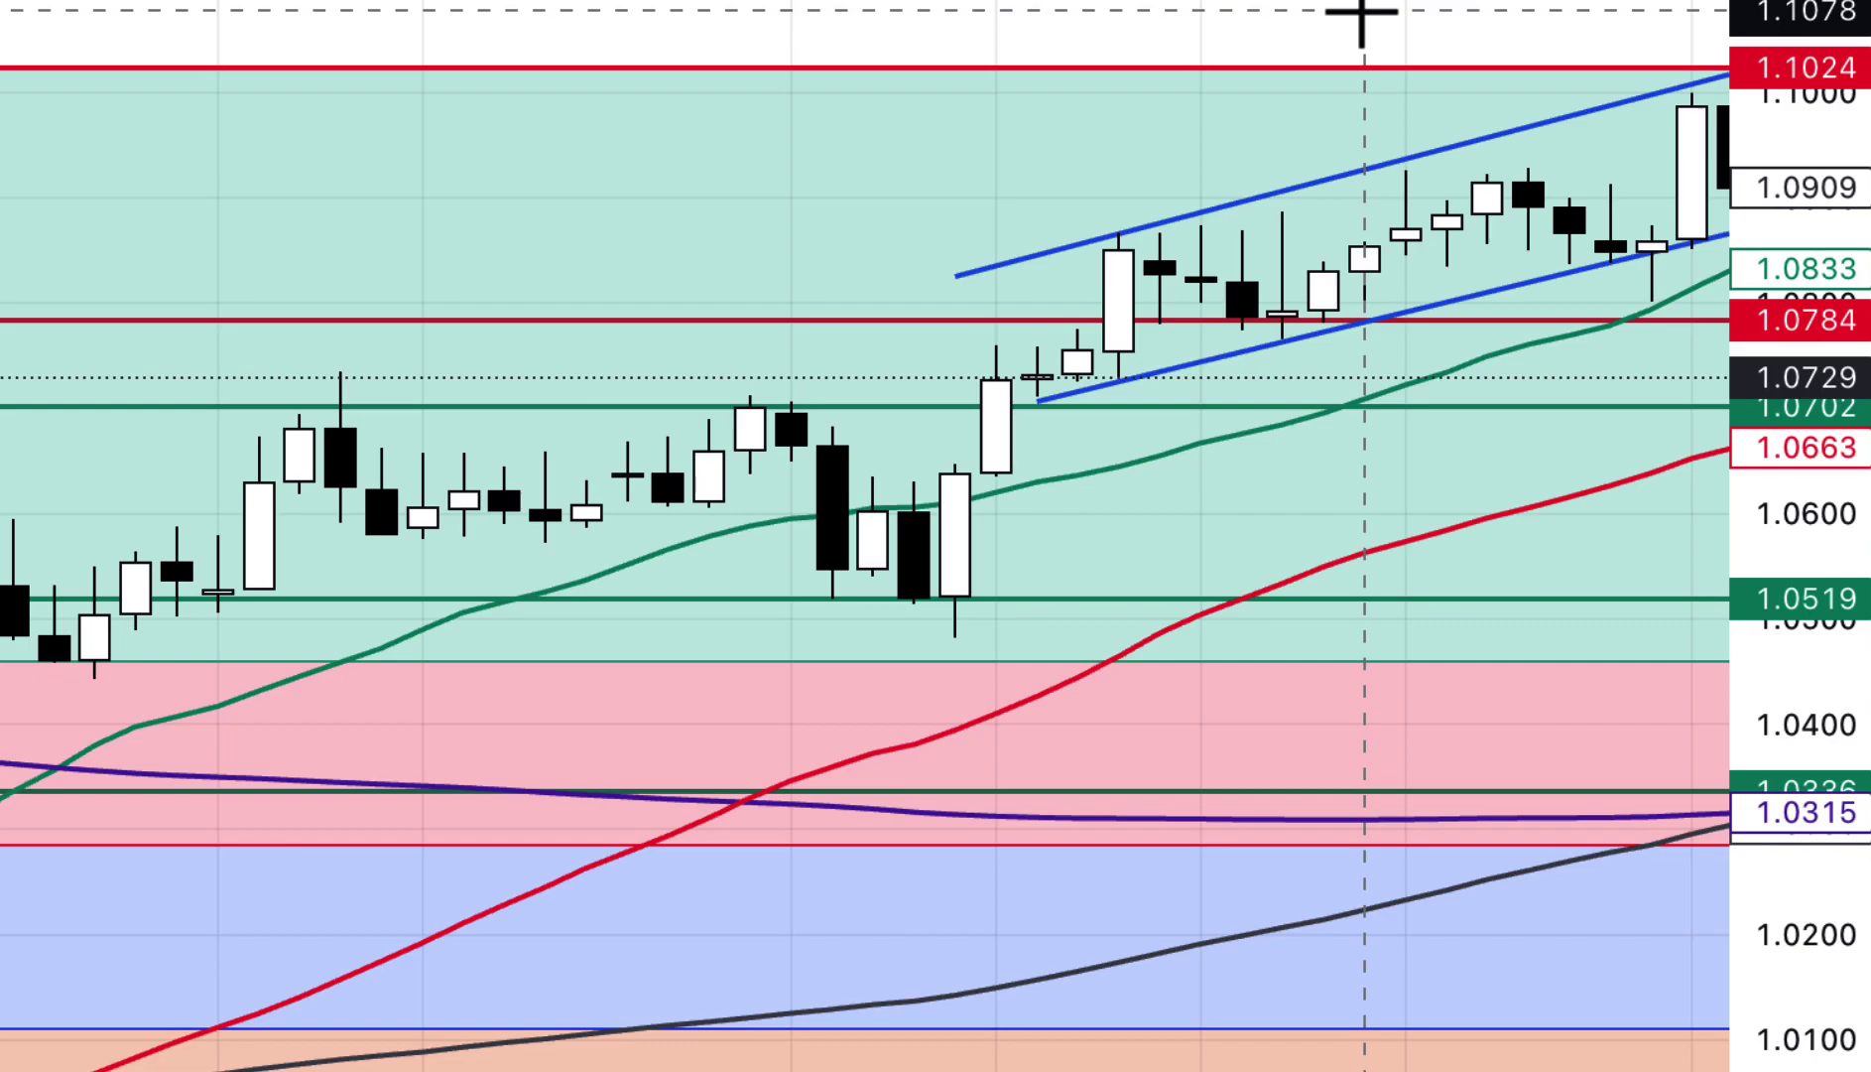
# Zoom tightly into the rising channel candles, spanning about 1.065 to 1.105.
pyautogui.scroll(5, 1361, 14)
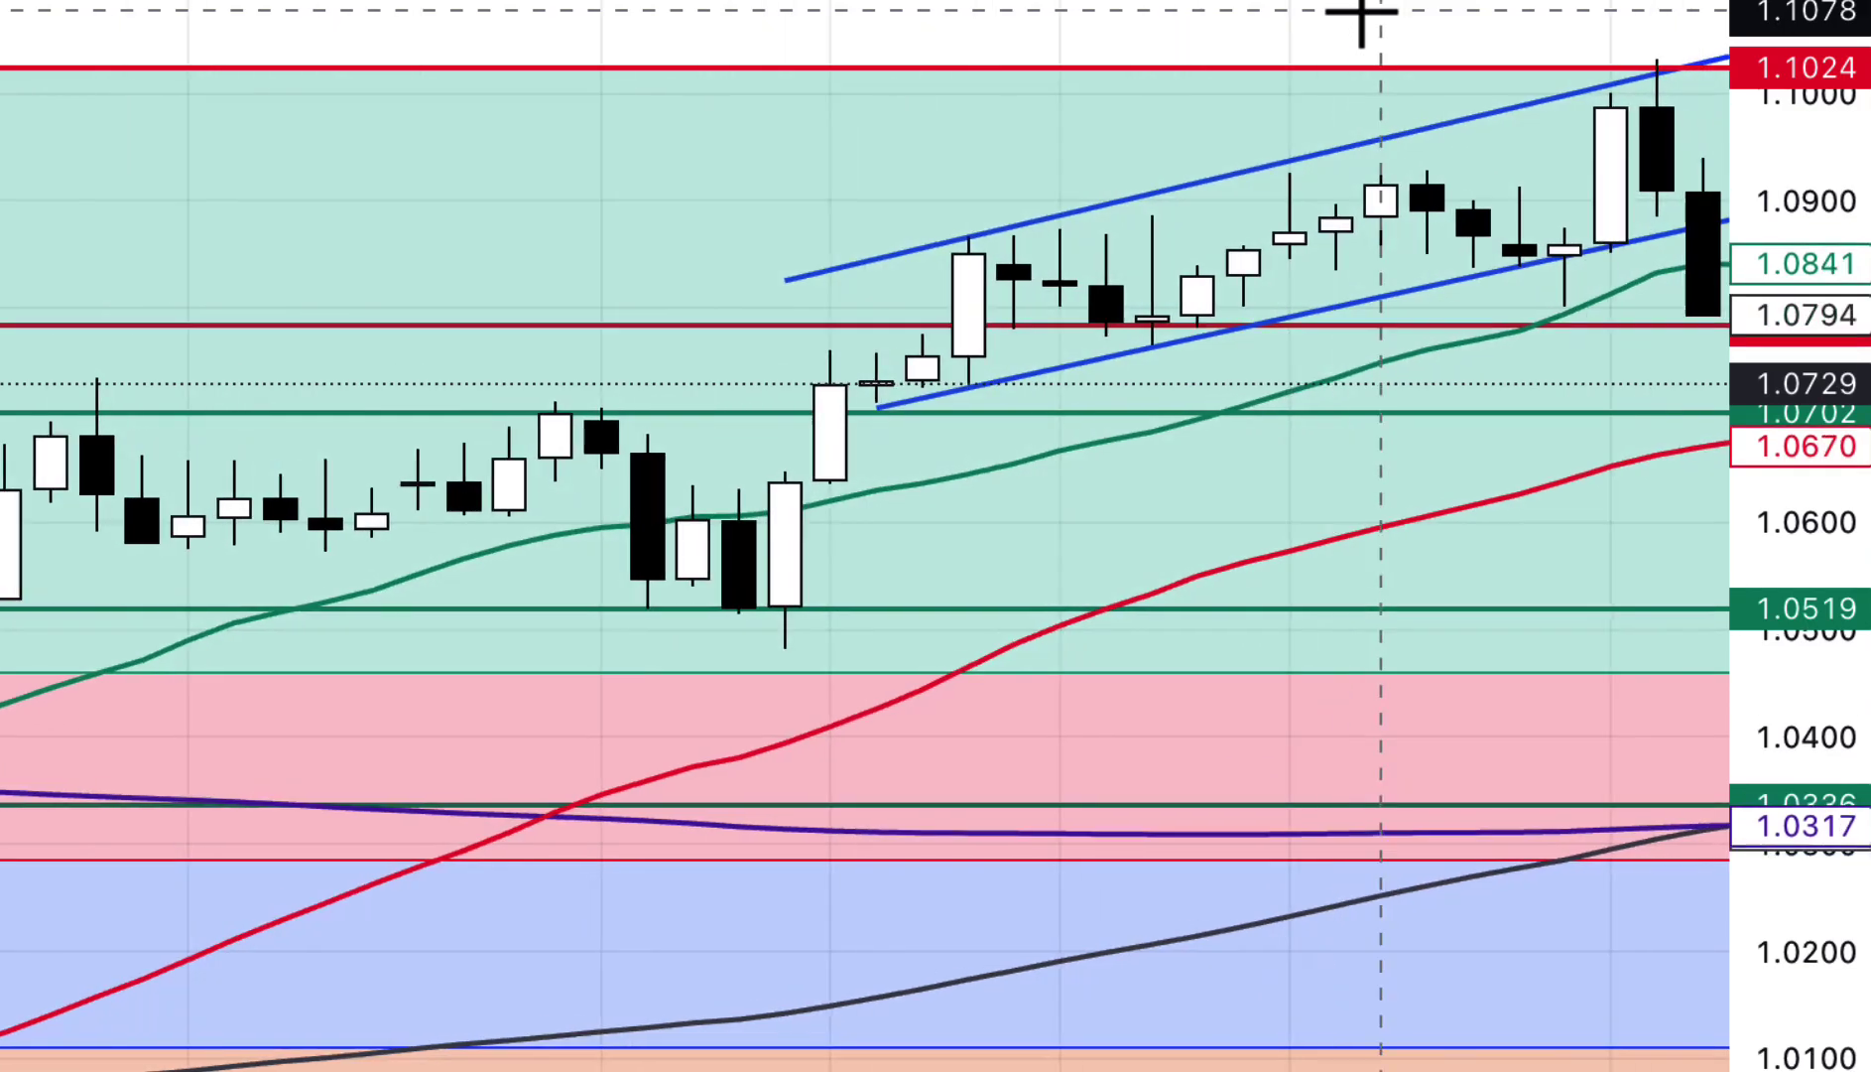
pyautogui.scroll(3, 1409, 62)
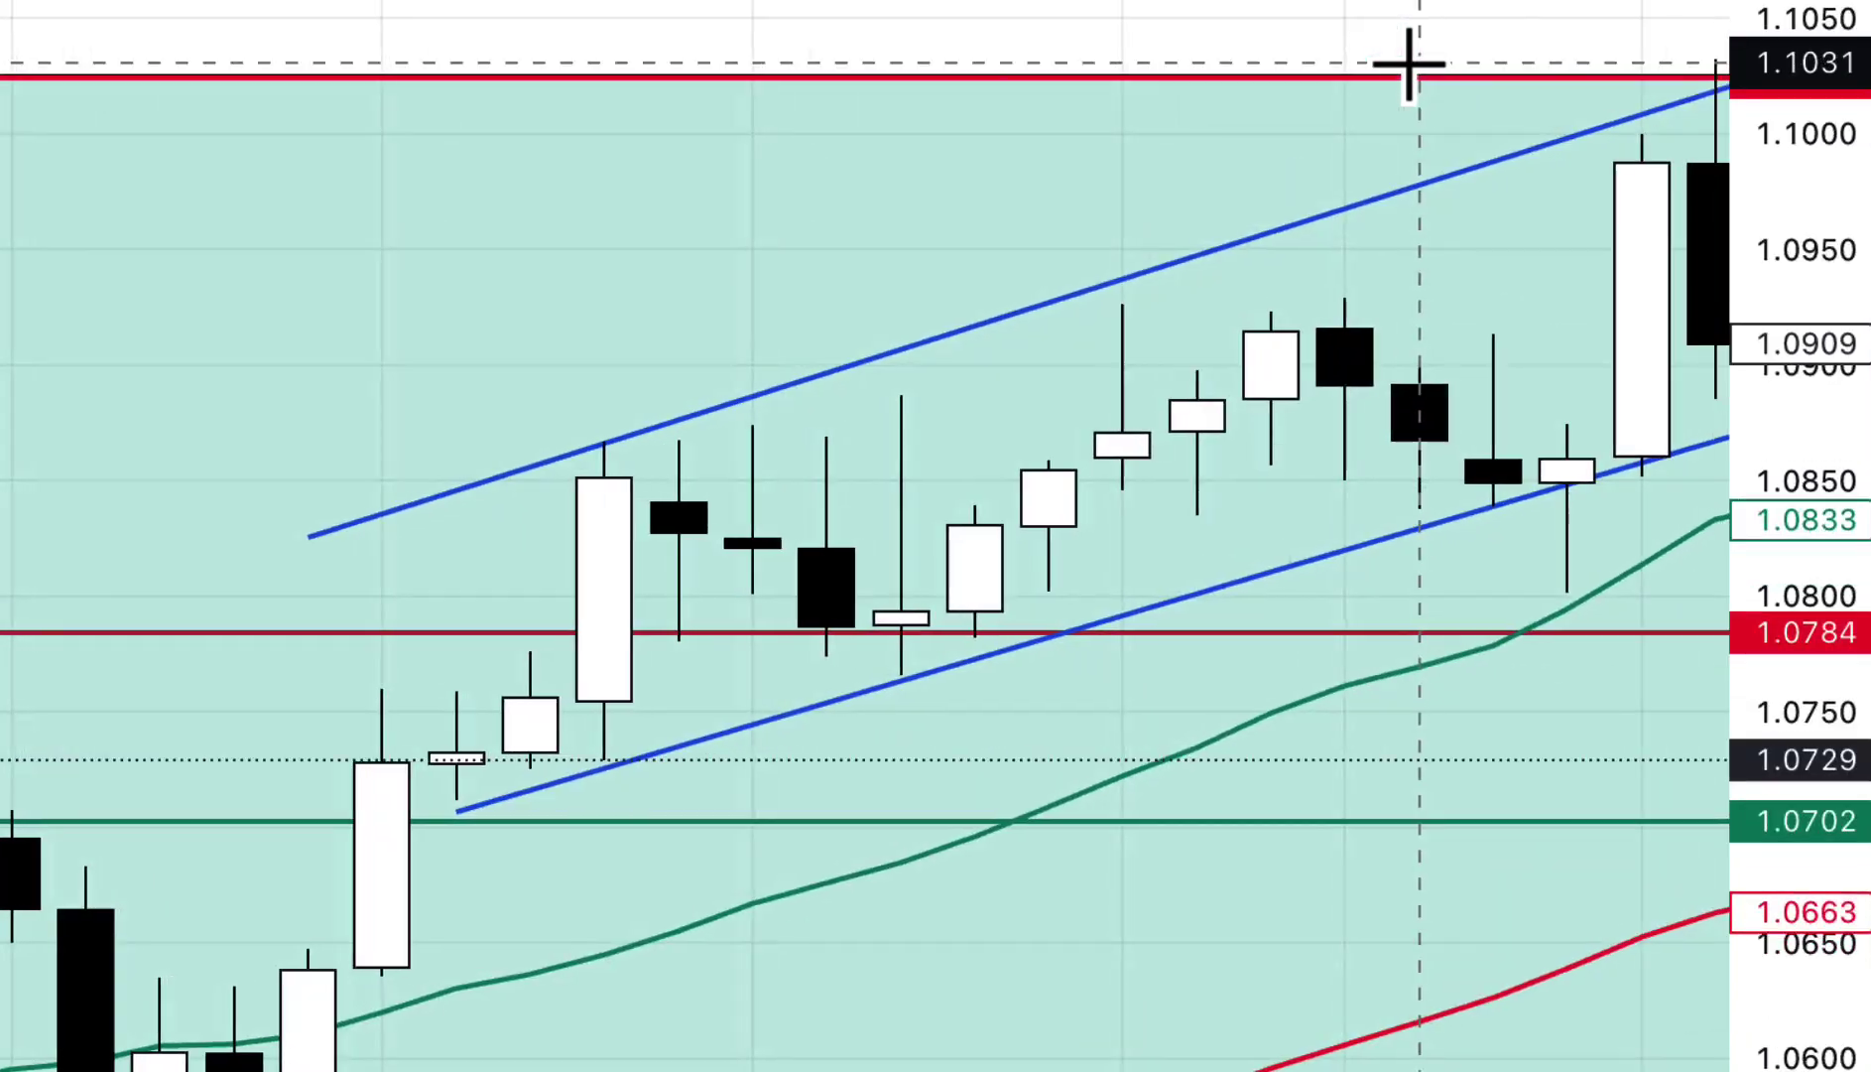
pyautogui.hscroll(2, 1409, 63)
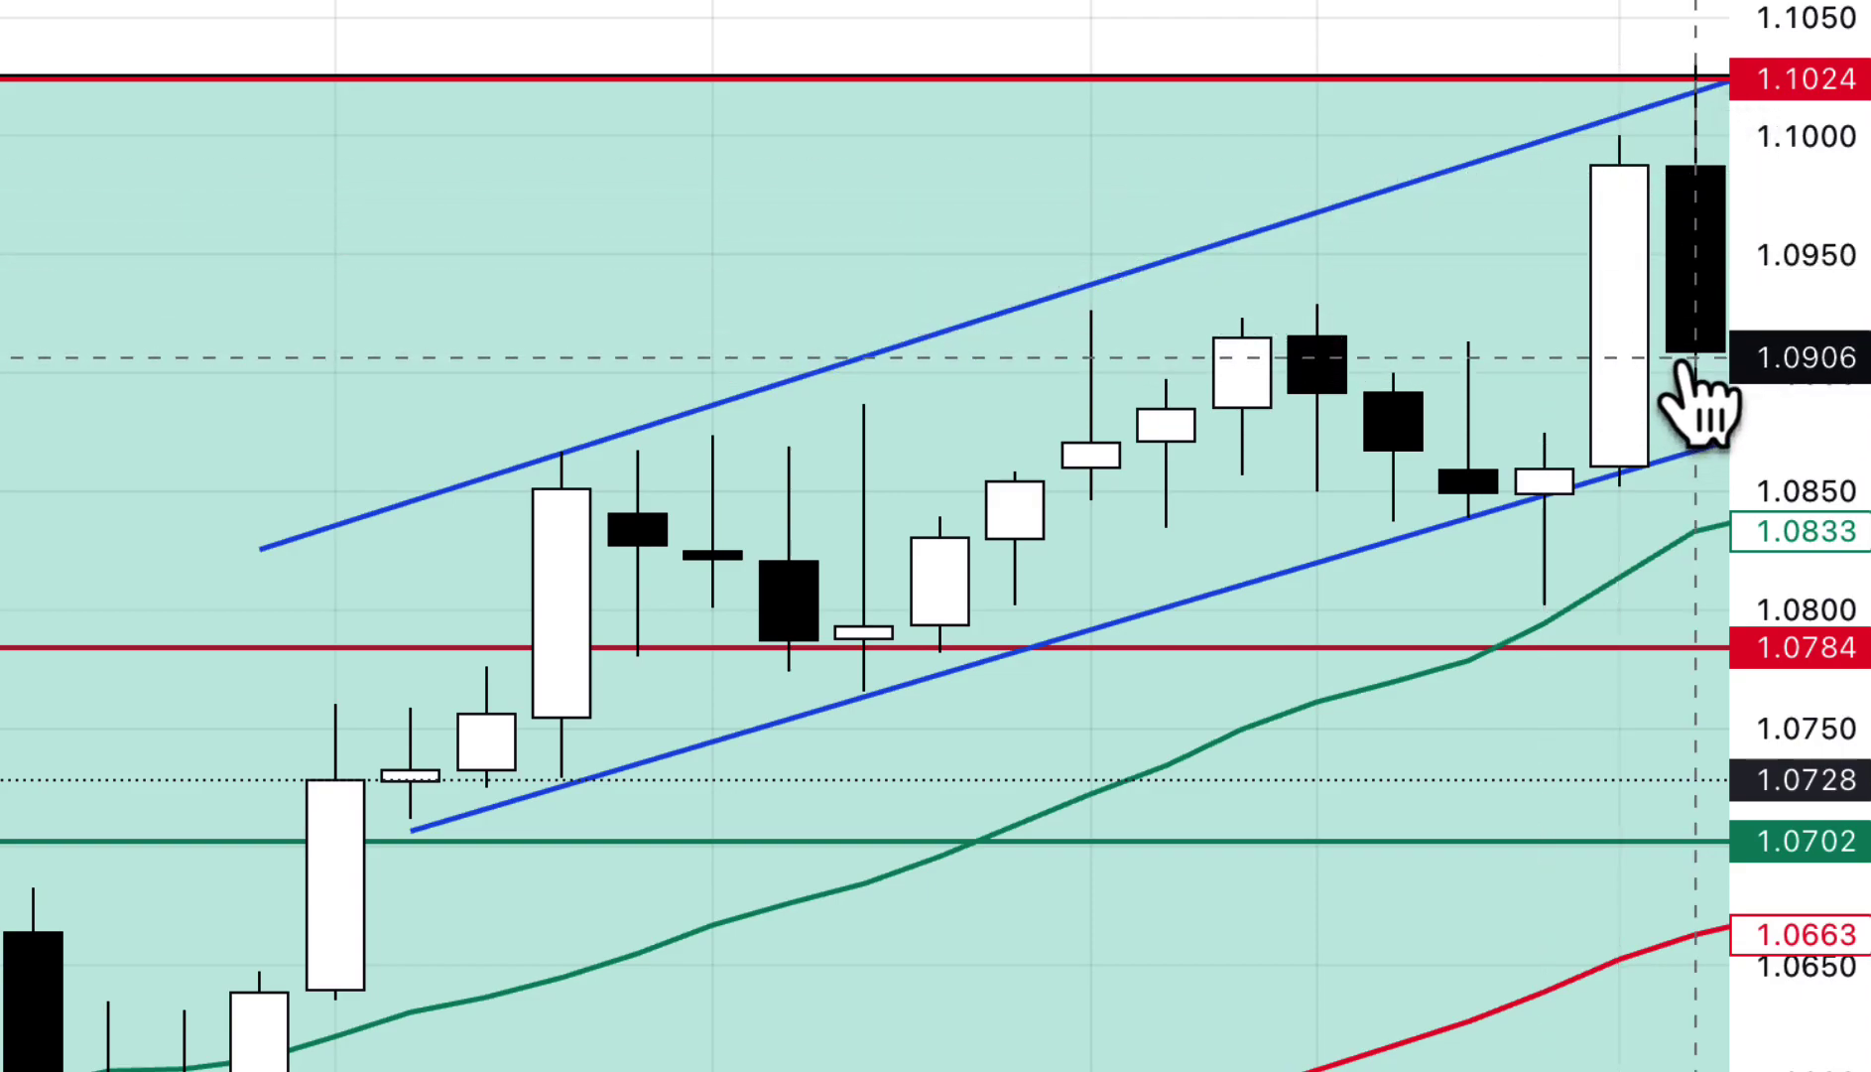
# Advance the chart with Shift+Right to reveal the post-peak drop to about 1.073.
pyautogui.hotkey('shift', 'Right')
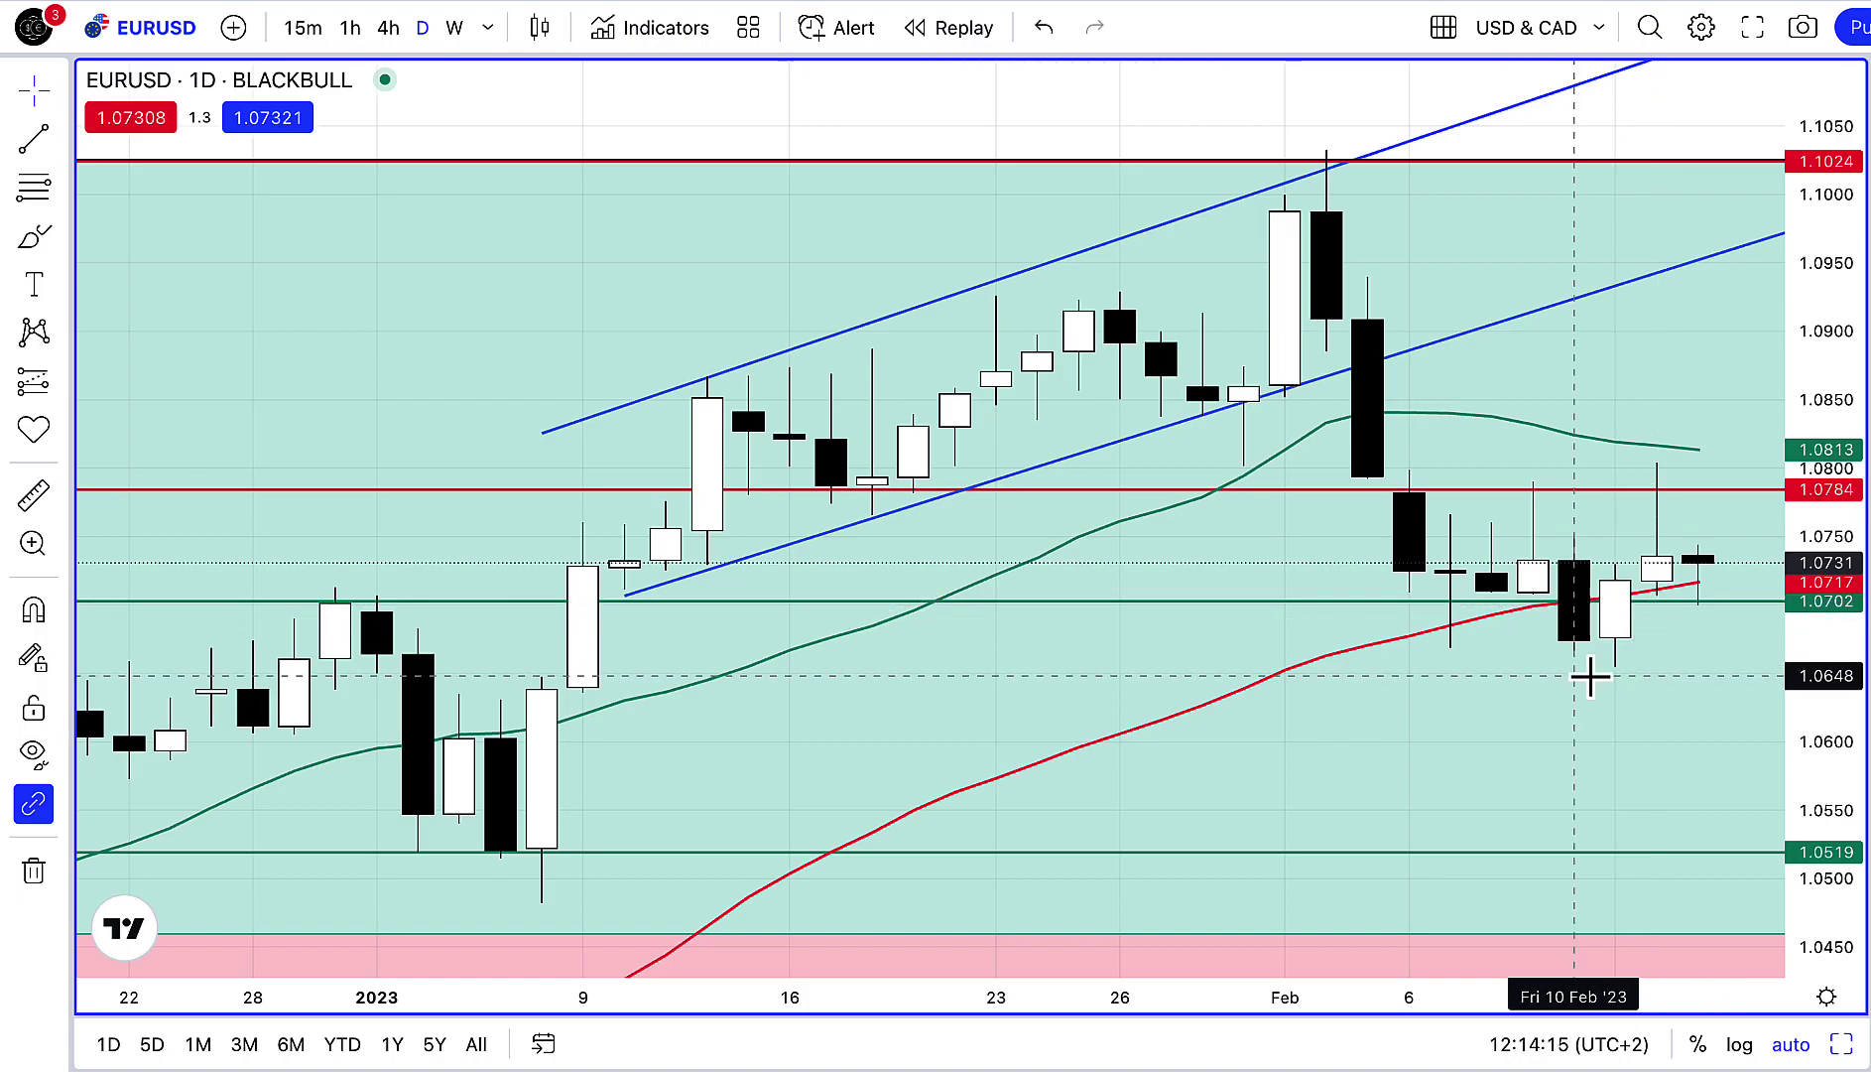
# Zoom out to show mid-November through mid-February with the whole rising channel.
pyautogui.scroll(-4, 1588, 675)
pyautogui.scroll(-3, 1588, 676)
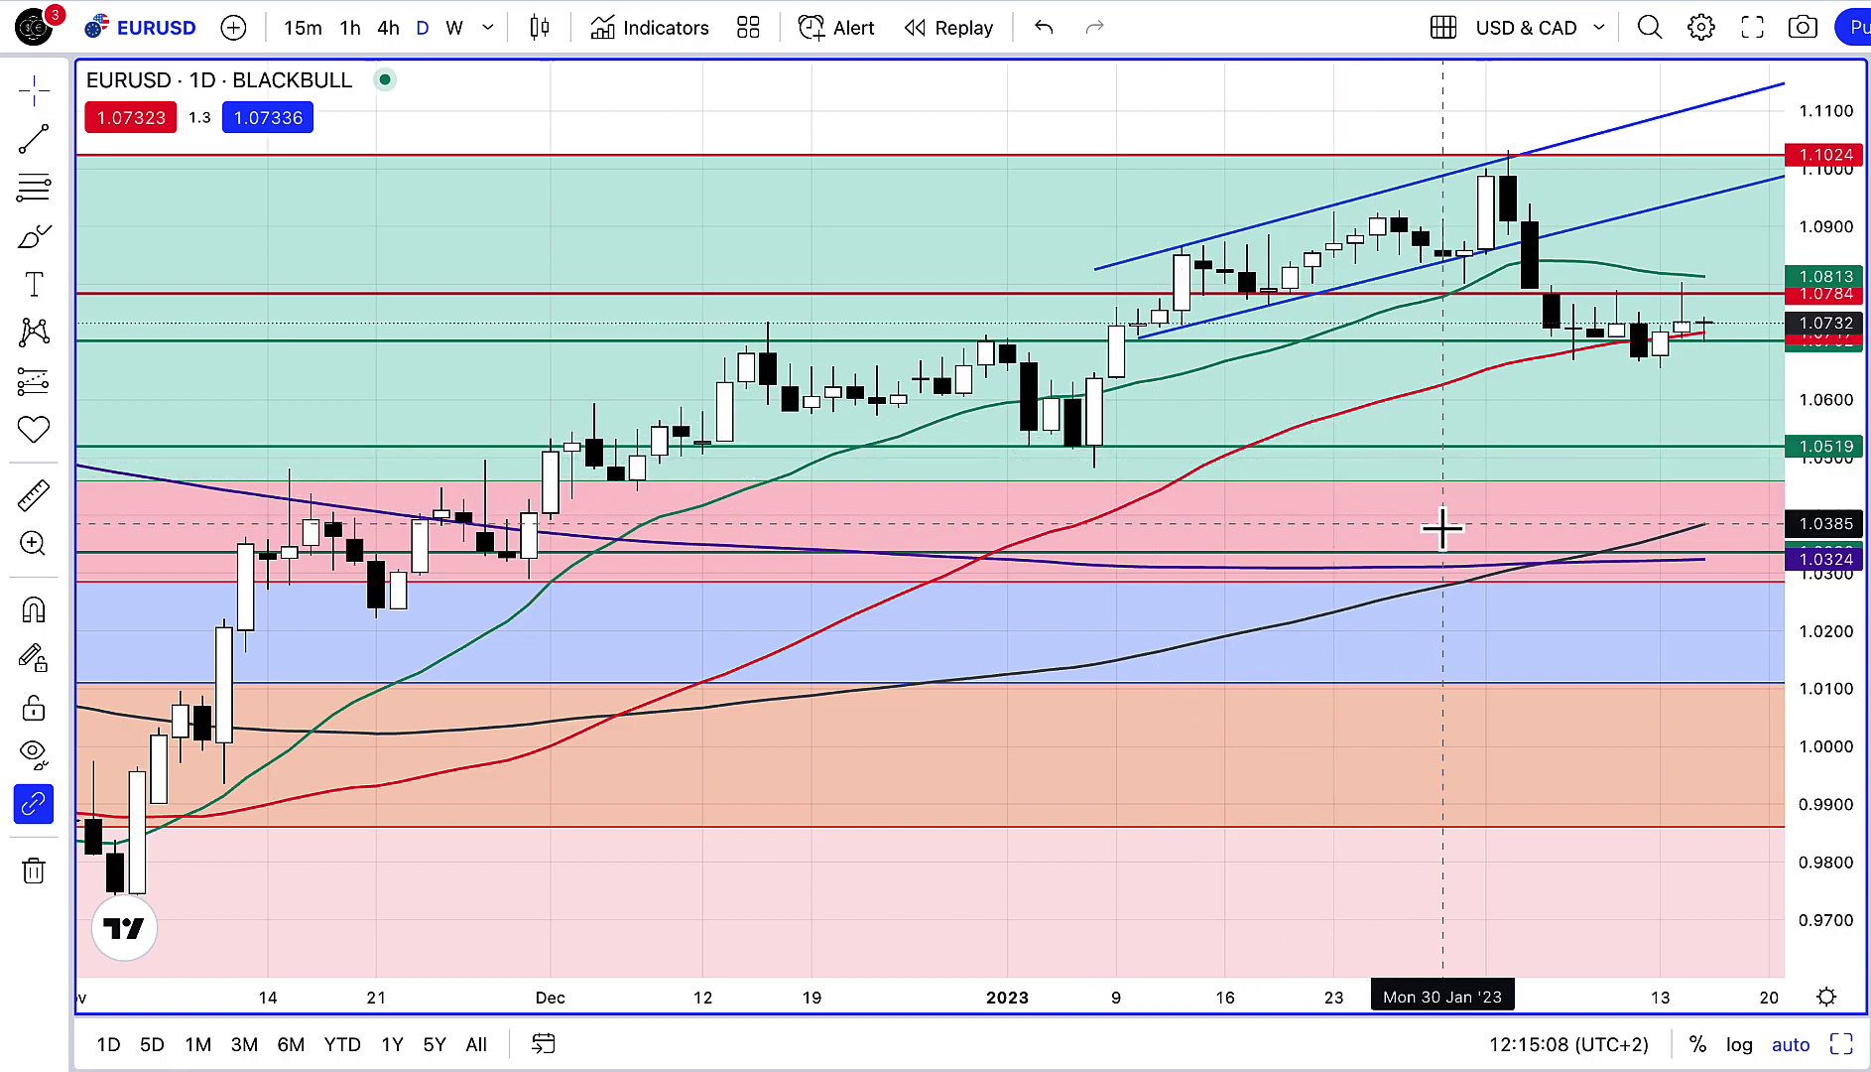
# Zoom in on the time axis so December through February fills the view.
pyautogui.scroll(5, 1431, 510)
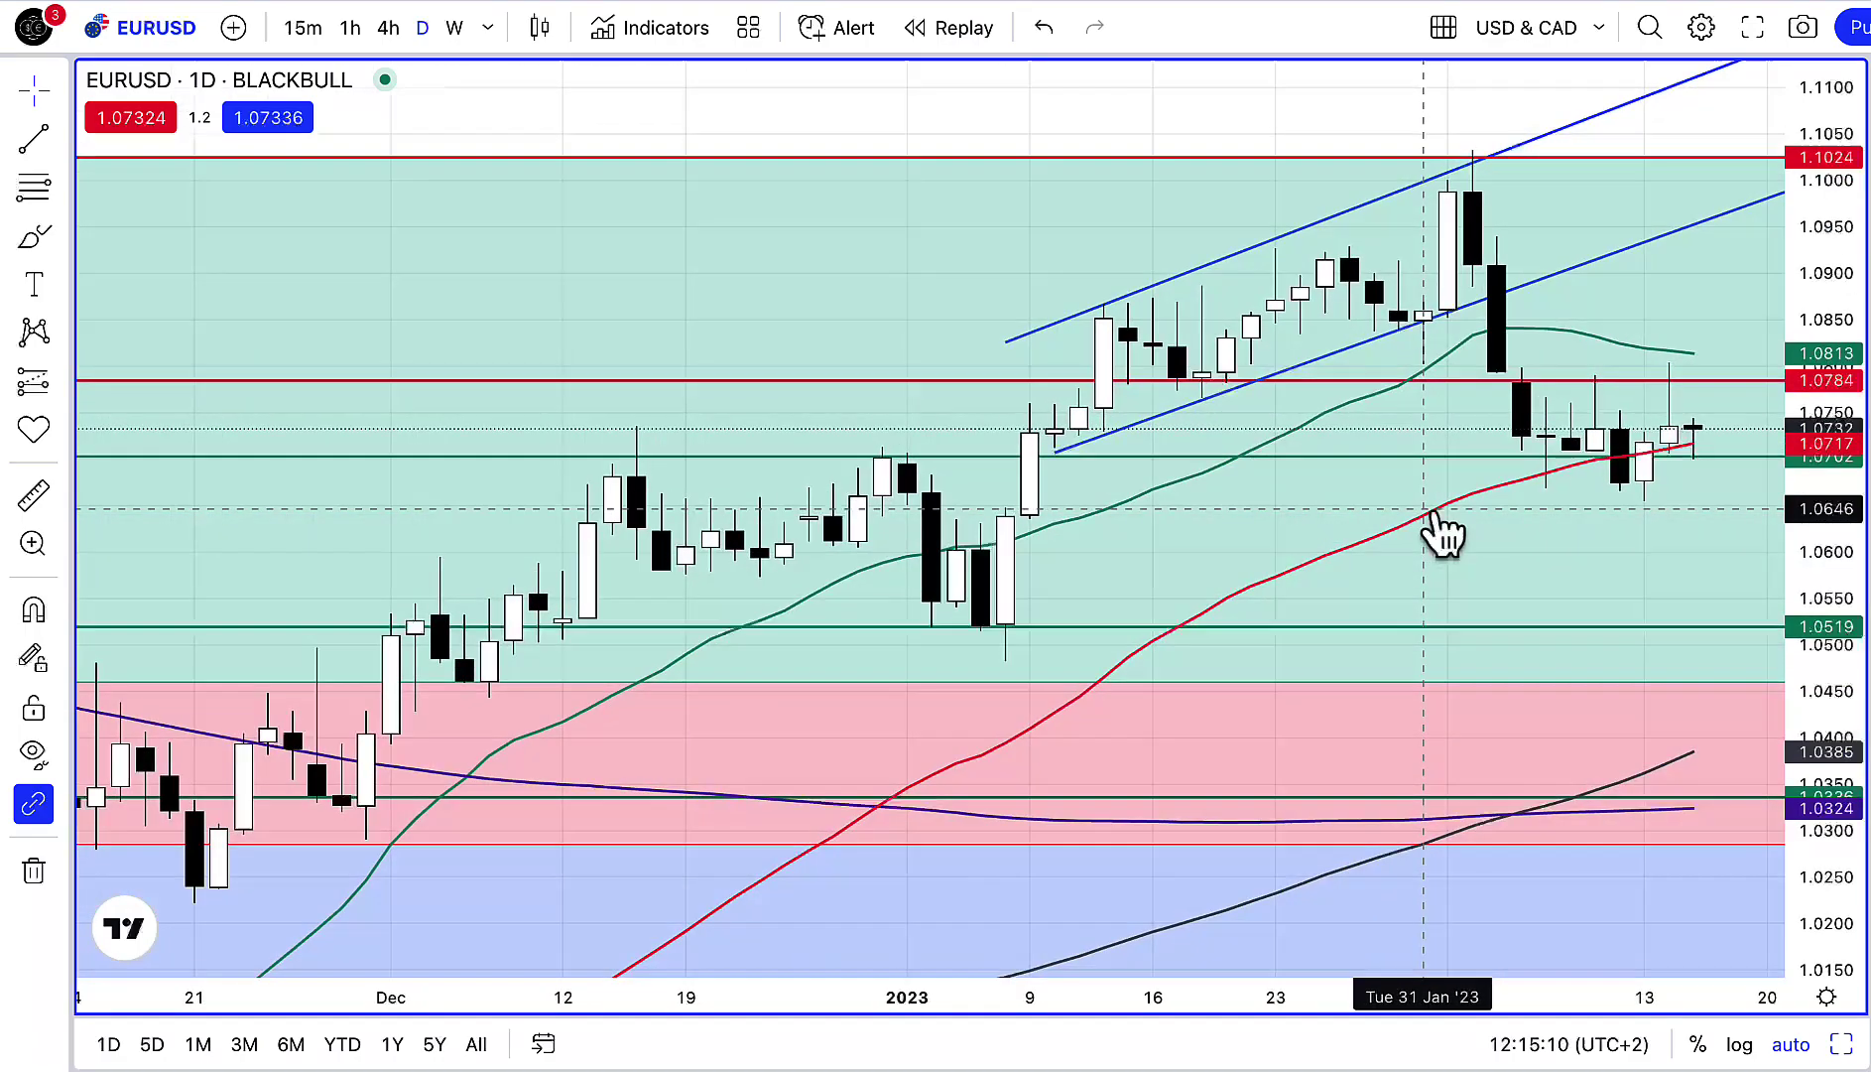